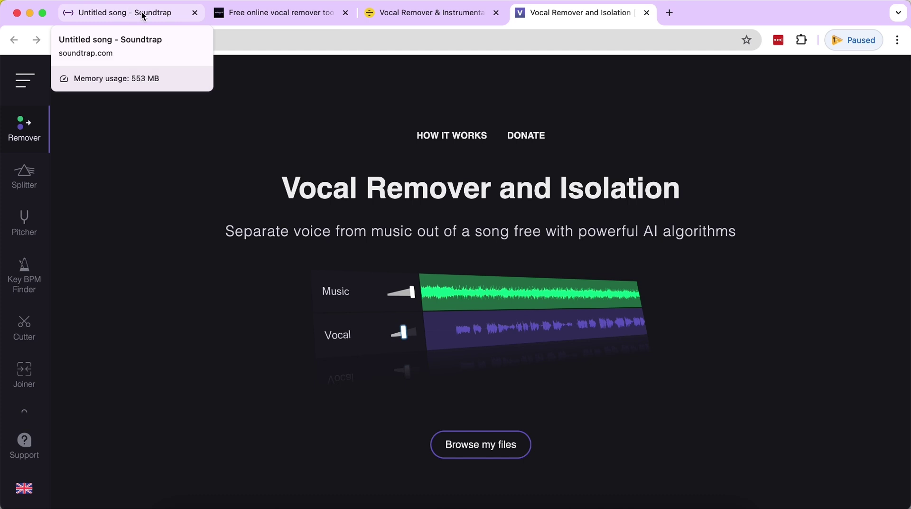
# Switch to the Untitled song in Soundtrap, then shrink the Movie Recording preview window and move it clear of the start tiles
pyautogui.click(143, 16)
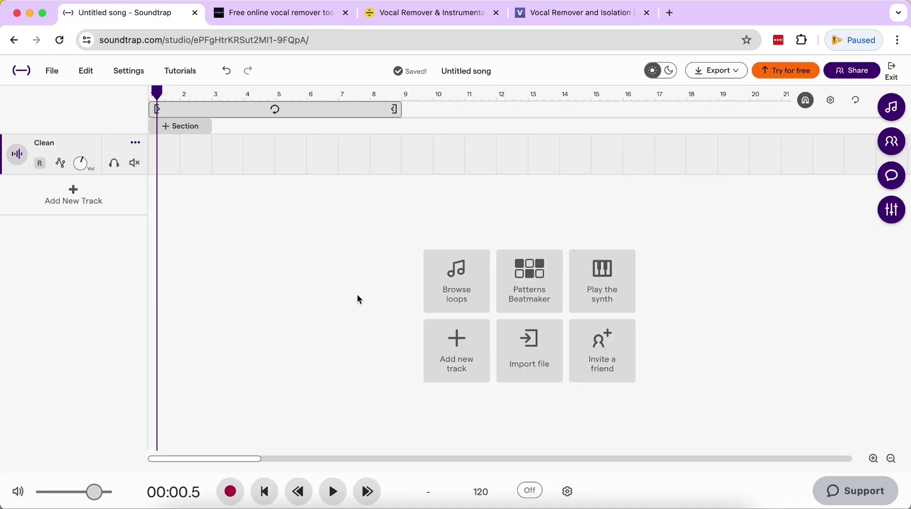
pyautogui.click(649, 501)
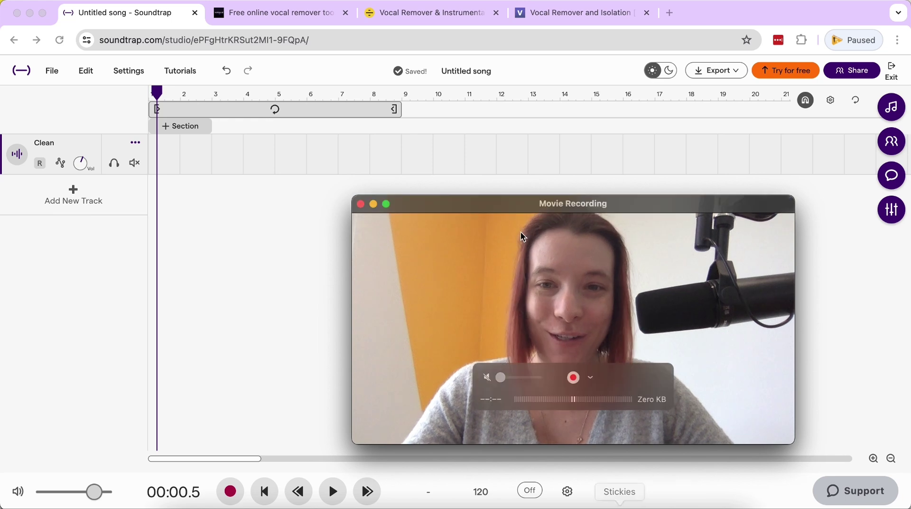
pyautogui.moveTo(353, 443); pyautogui.dragTo(517, 398)
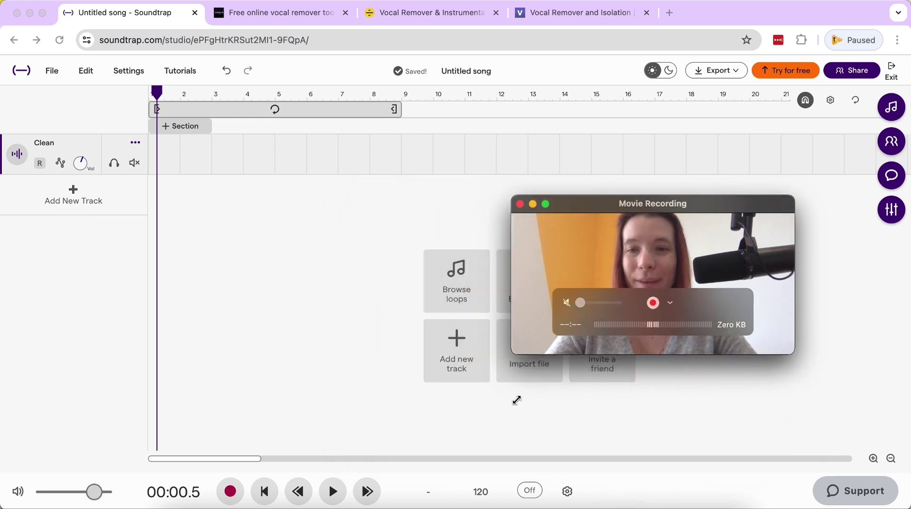
pyautogui.moveTo(644, 208); pyautogui.dragTo(761, 326)
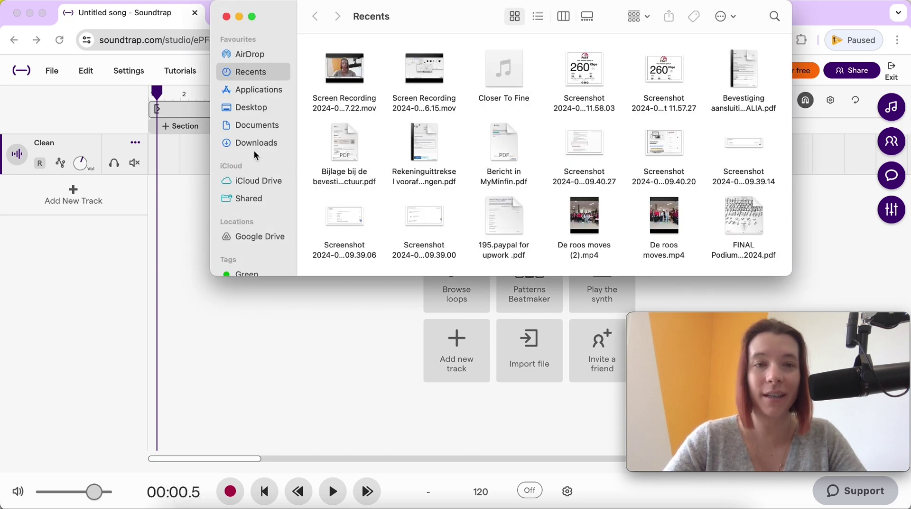
# Import Closer To Fine.mp3 from the Downloads folder onto the Clean track and align the clip to the start of bar 1
pyautogui.click(254, 143)
pyautogui.click(335, 83)
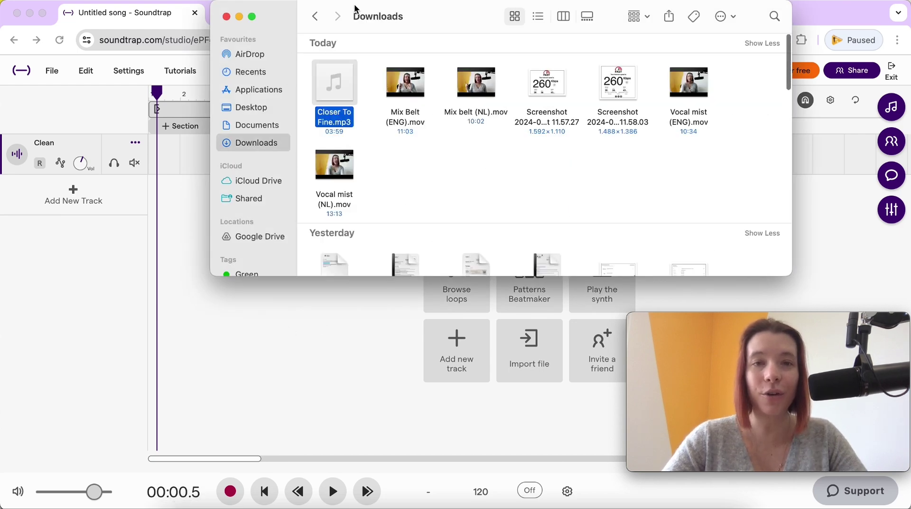
pyautogui.moveTo(428, 17); pyautogui.dragTo(585, 17)
pyautogui.moveTo(492, 83); pyautogui.dragTo(163, 164)
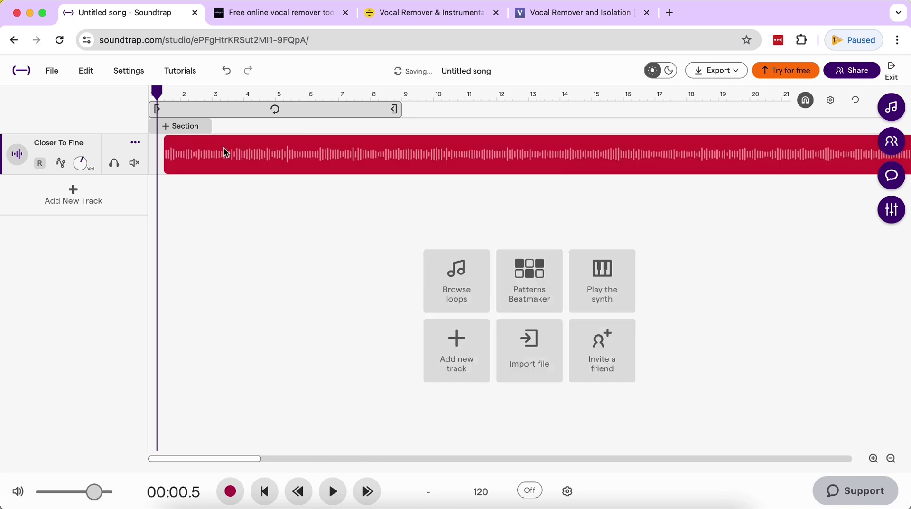
pyautogui.moveTo(250, 142); pyautogui.dragTo(241, 144)
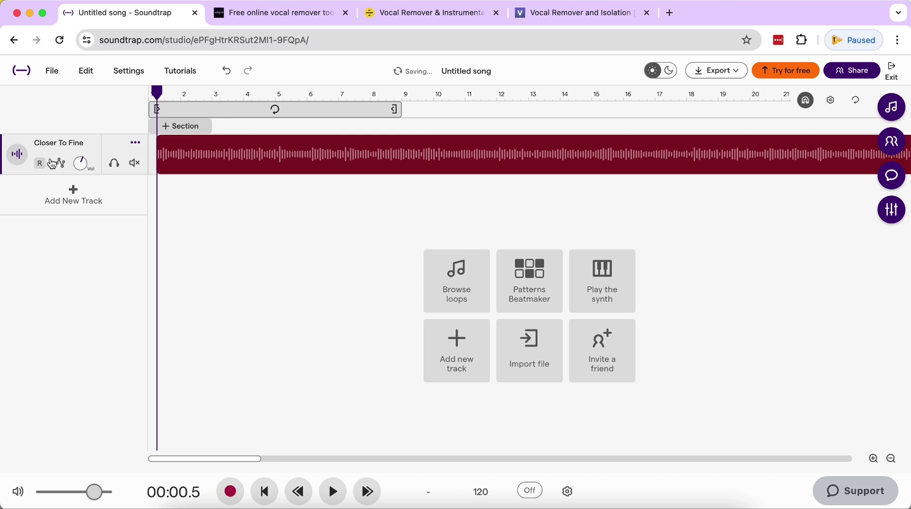
# Show the effects of the Closer To Fine clip, dismiss the microphone access requests, and remove the existing Karaoke effect
pyautogui.rightClick(182, 157)
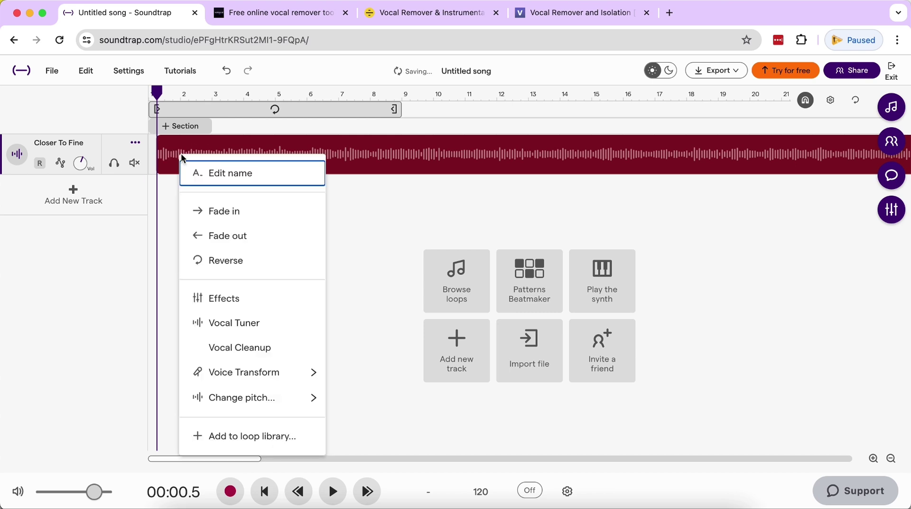
pyautogui.click(244, 304)
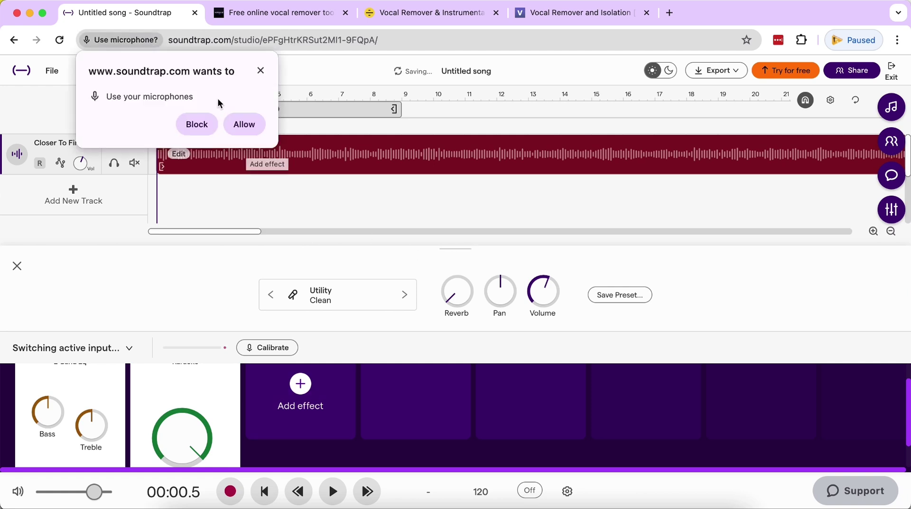
pyautogui.click(261, 71)
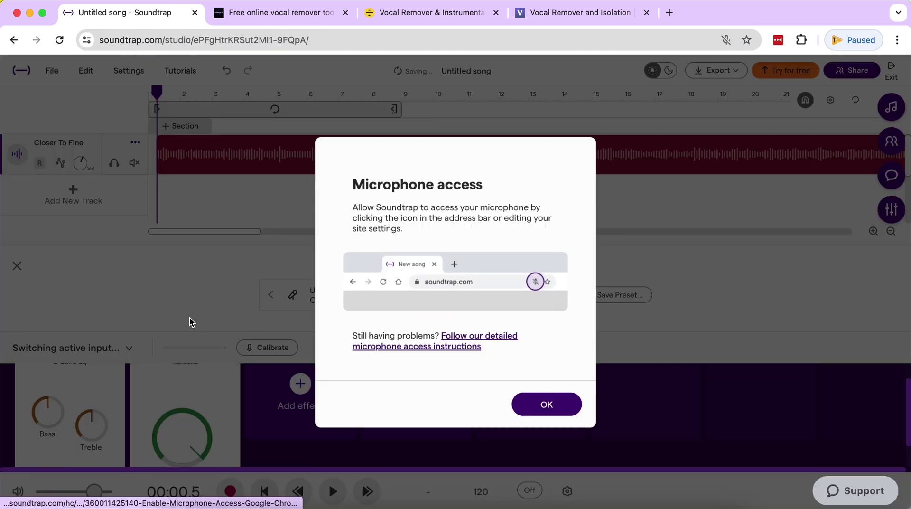
pyautogui.click(575, 422)
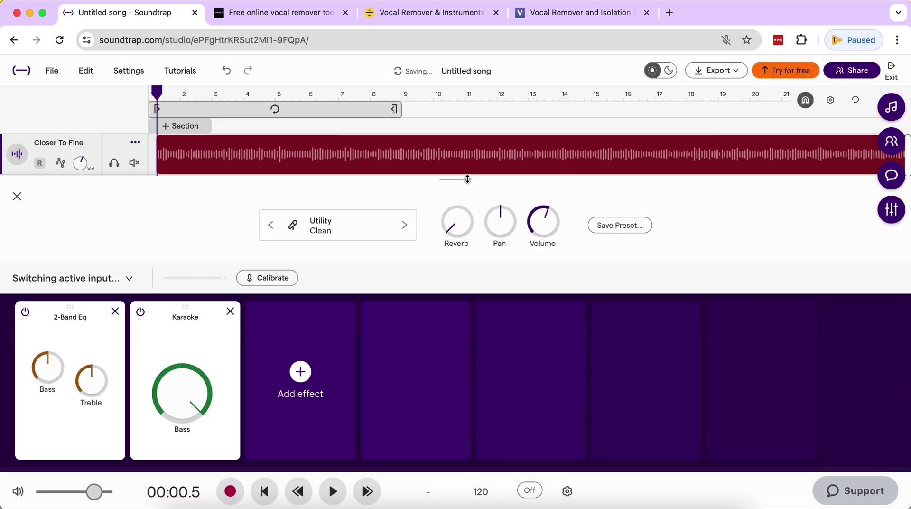
pyautogui.click(230, 311)
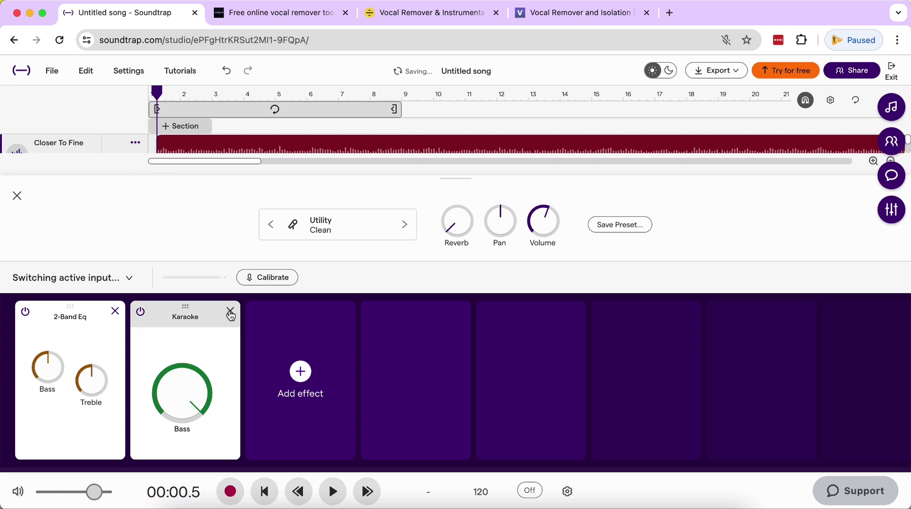
pyautogui.click(231, 312)
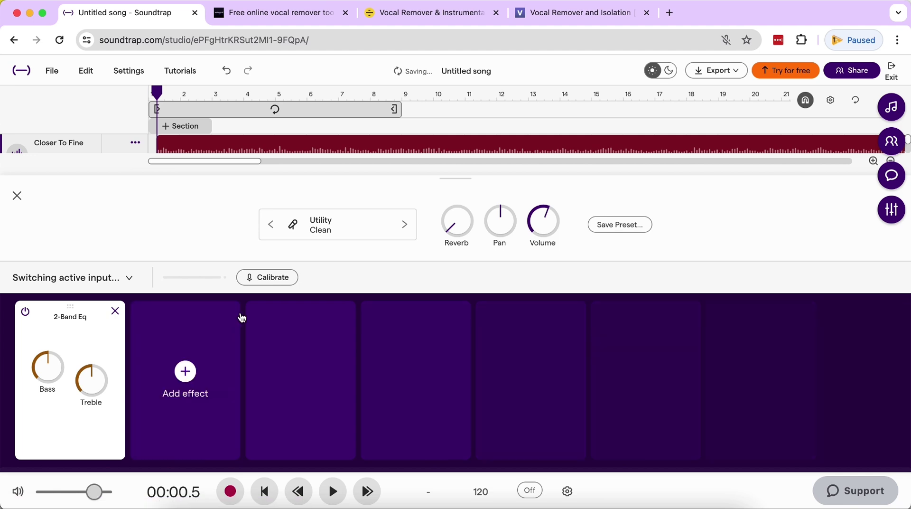
# Add the Karaoke effect from the effects library and lower its Bass to about a quarter
pyautogui.click(187, 371)
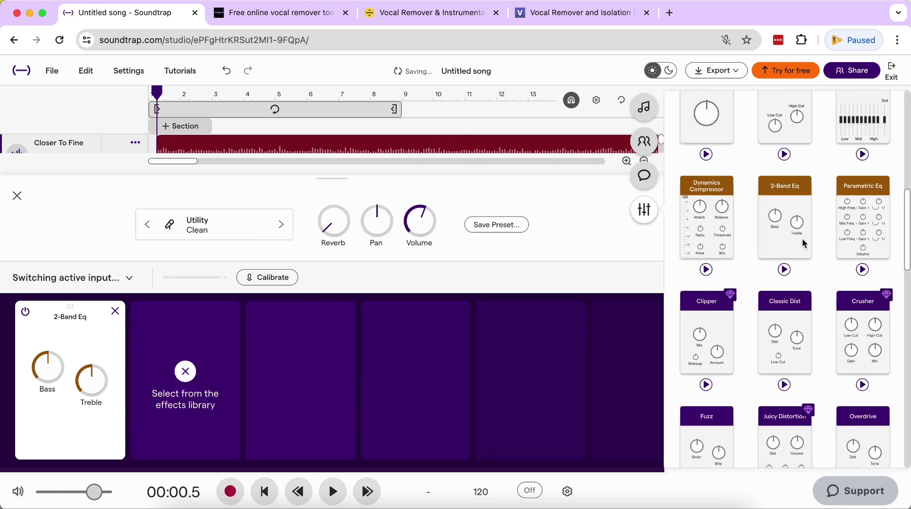
pyautogui.scroll(4, 802, 242)
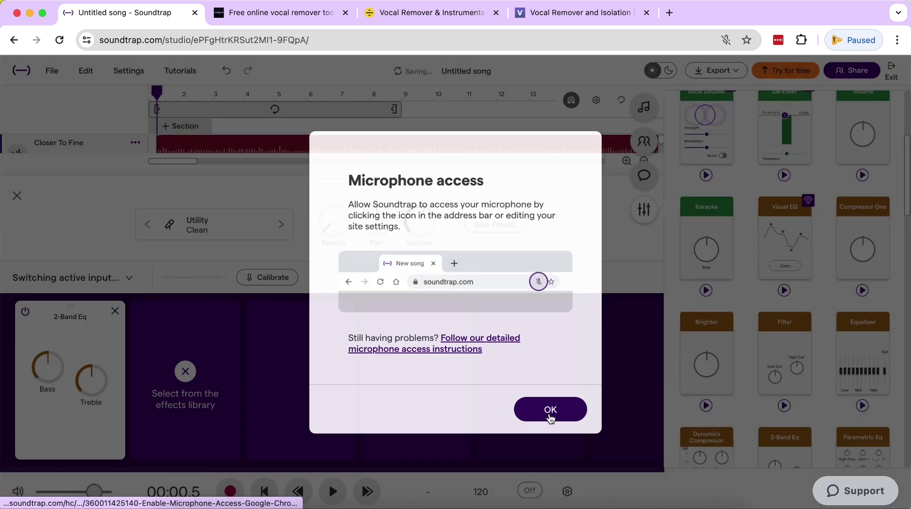
pyautogui.click(551, 415)
pyautogui.click(711, 215)
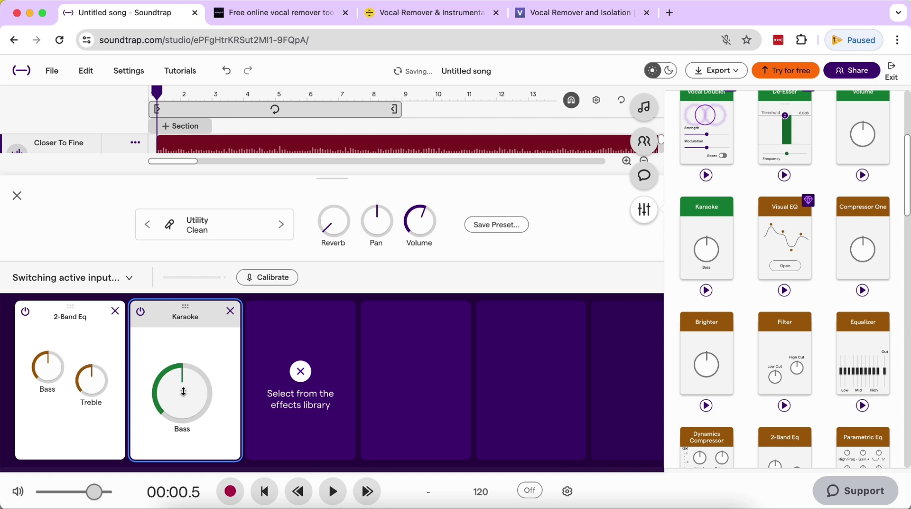
pyautogui.moveTo(181, 414); pyautogui.dragTo(183, 376)
pyautogui.moveTo(185, 343); pyautogui.dragTo(176, 413)
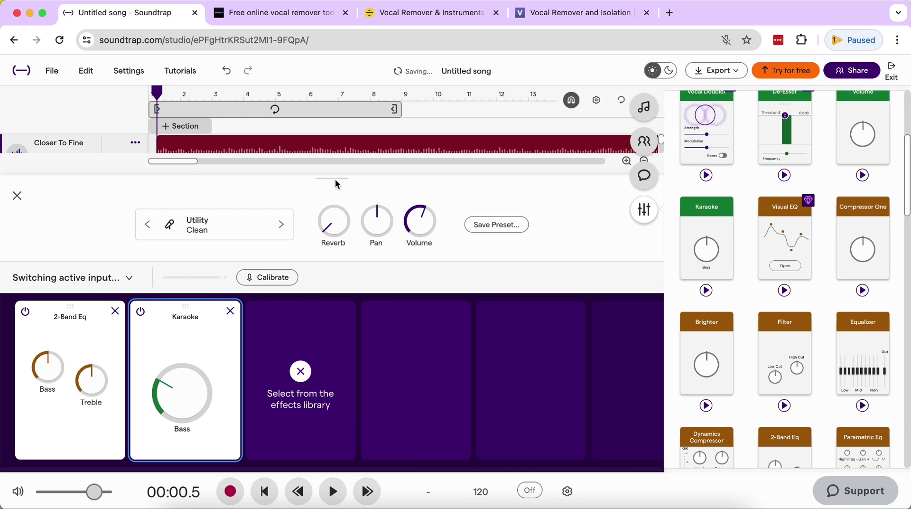
# Shrink the effects area and play the song from the start to bar 9 to hear the Karaoke effect
pyautogui.moveTo(335, 204); pyautogui.dragTo(335, 262)
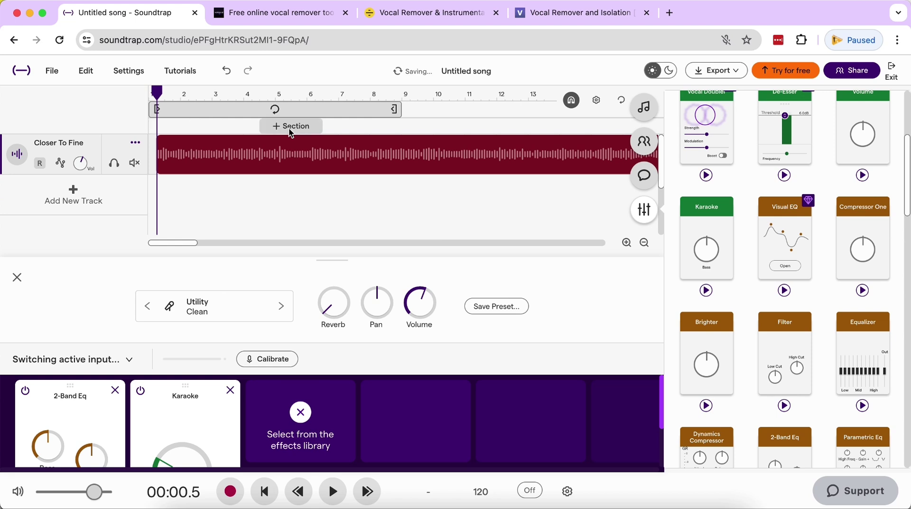
pyautogui.click(289, 126)
pyautogui.click(249, 196)
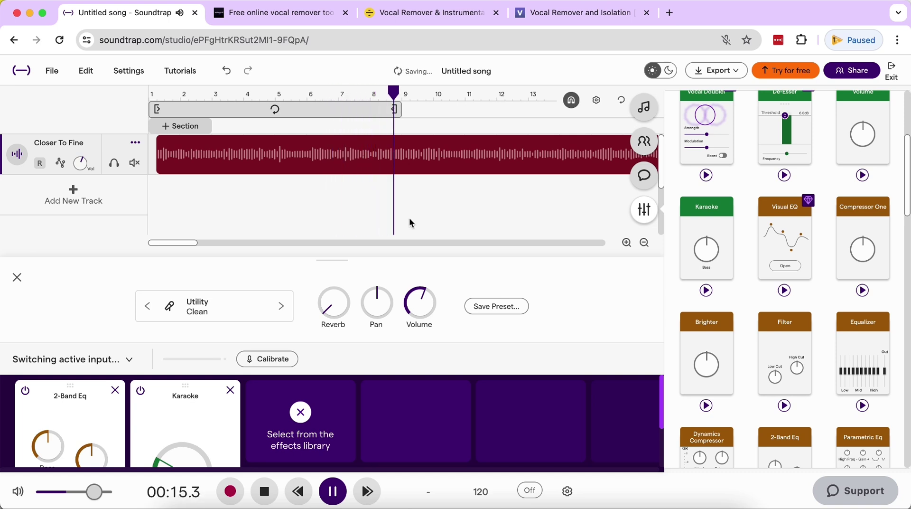
pyautogui.press('space')
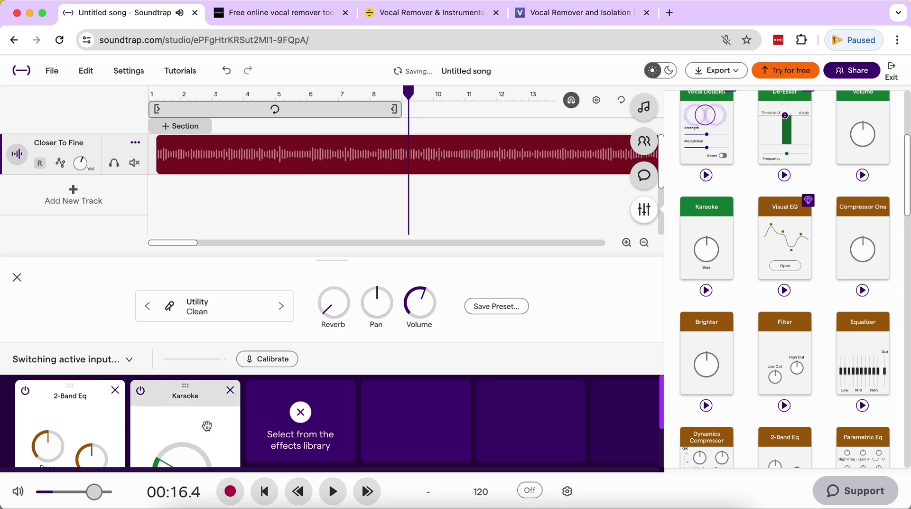
# Remove the Karaoke effect and replay the song from around bar 6 for comparison
pyautogui.click(231, 391)
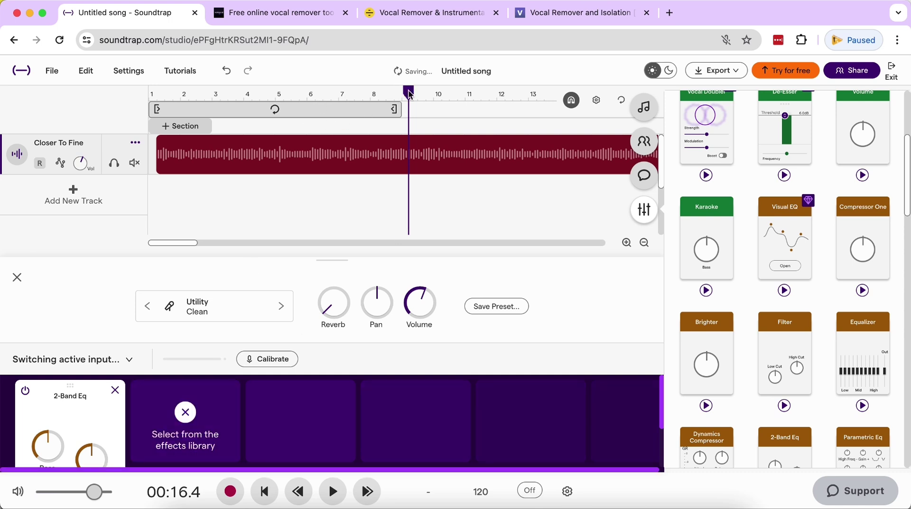
pyautogui.click(326, 93)
pyautogui.click(318, 91)
pyautogui.press('space')
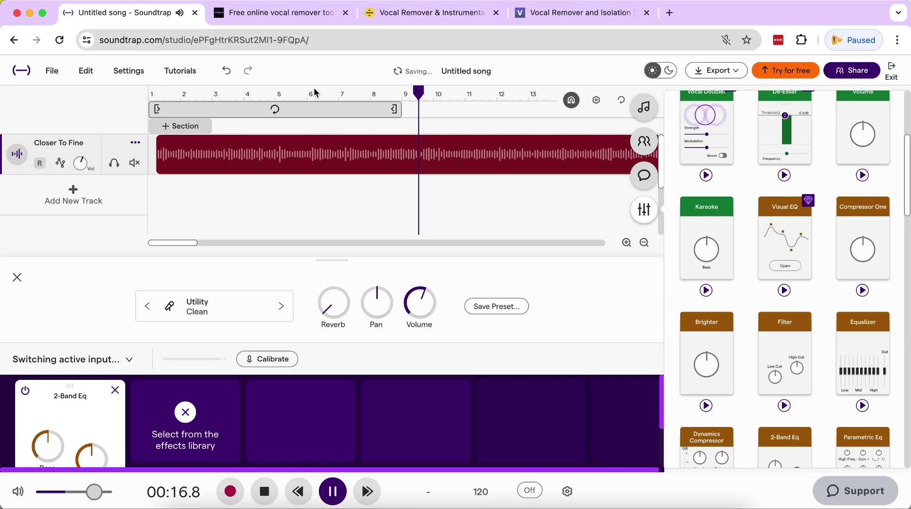
pyautogui.press('space')
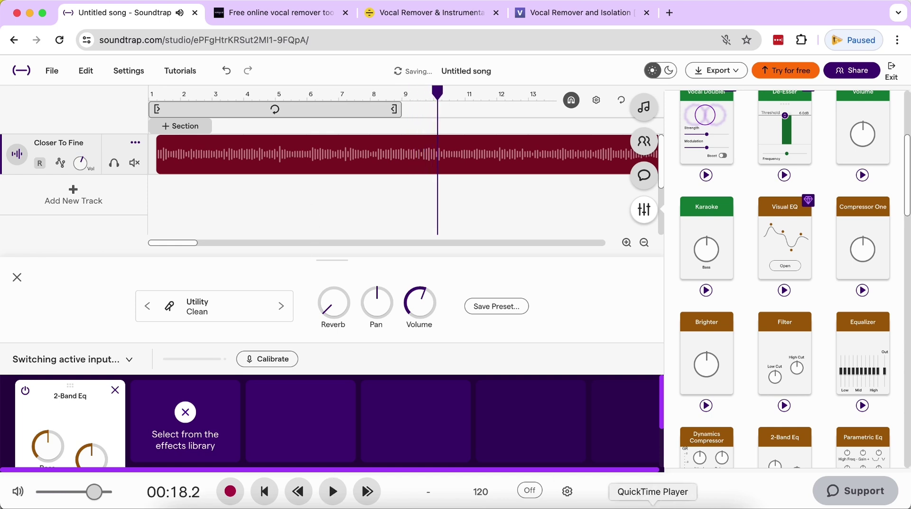
# Change the pitch of the Closer To Fine clip by +3
pyautogui.click(653, 508)
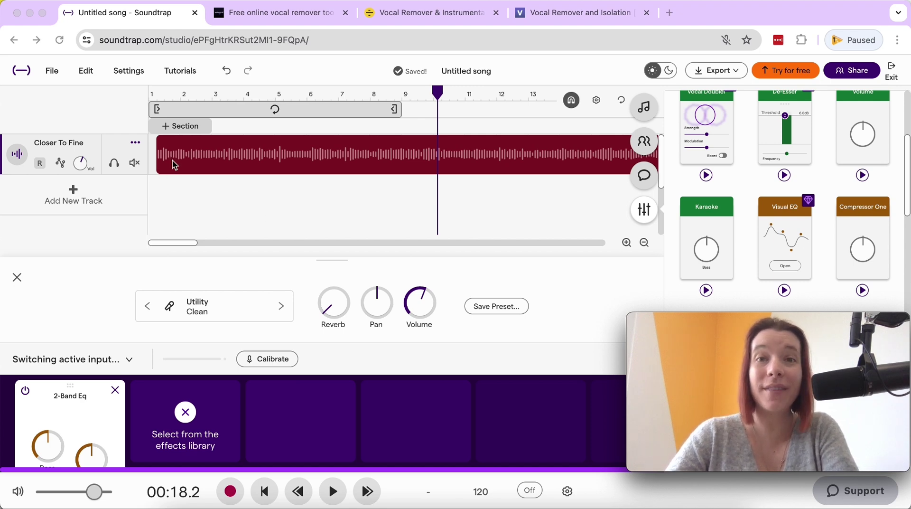
pyautogui.moveTo(177, 157)
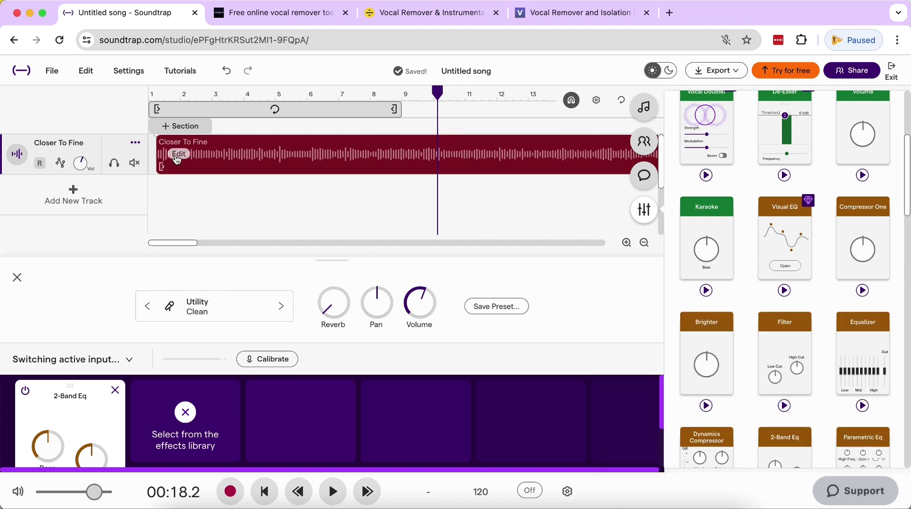
pyautogui.click(177, 158)
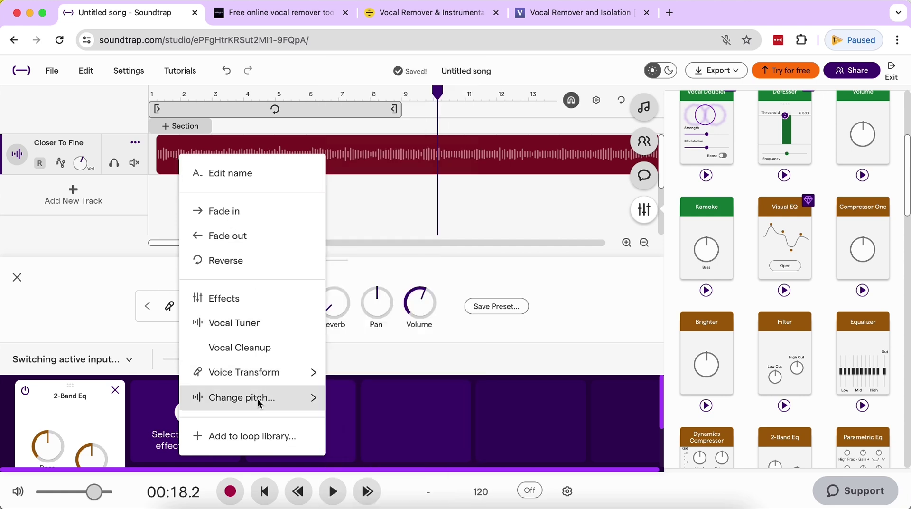
pyautogui.moveTo(258, 399)
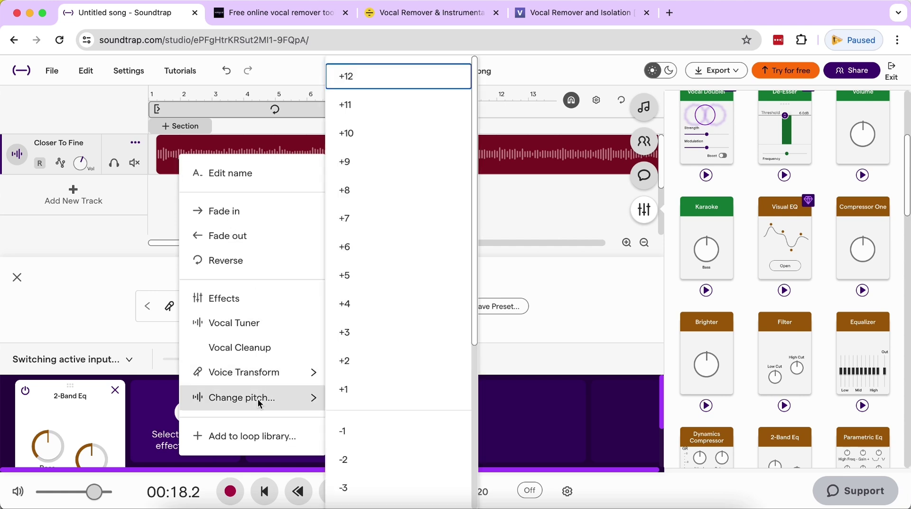
pyautogui.click(363, 334)
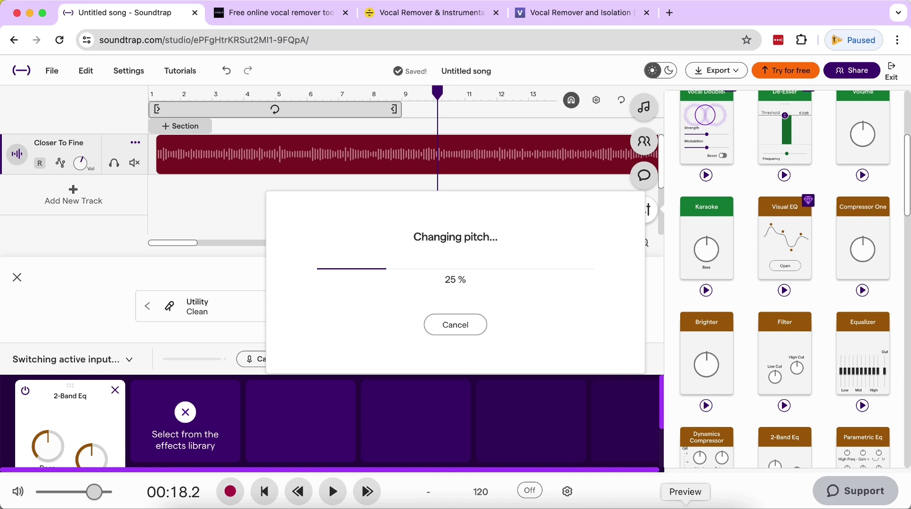
# Switch to the voice.ai Free Online Vocal Remover and upload Closer To Fine.mp3 from Finder
pyautogui.click(652, 506)
pyautogui.hotkey('ctrl', 'Tab')
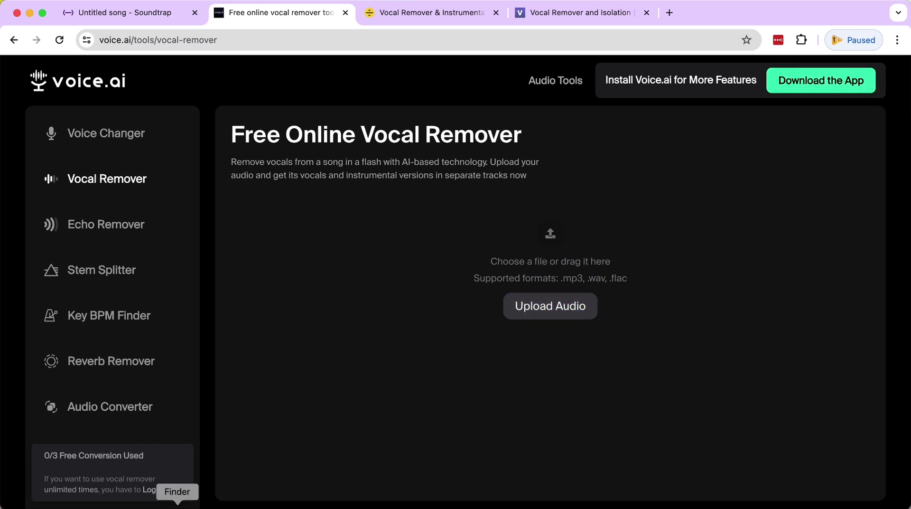
pyautogui.click(178, 506)
pyautogui.moveTo(246, 284); pyautogui.dragTo(246, 284)
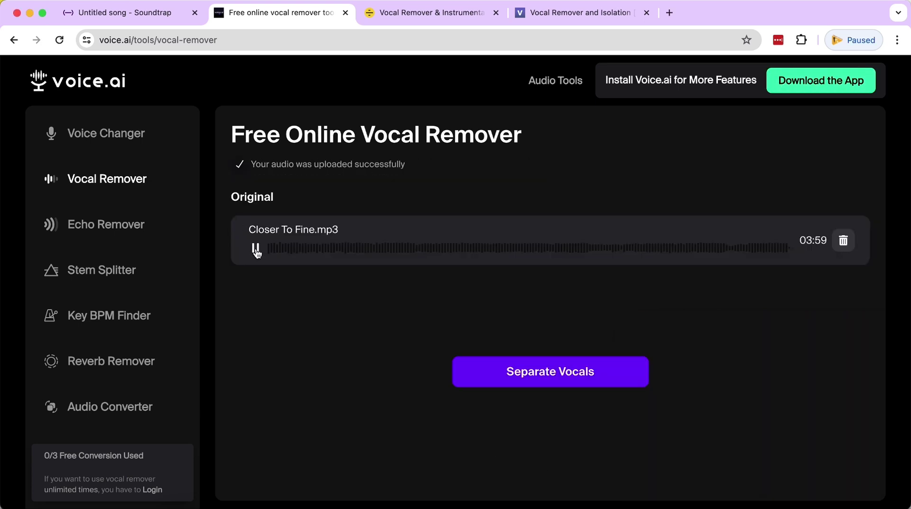
# Preview the uploaded song briefly, separate its vocals, and bring the vocals and instrumental tracks into view
pyautogui.click(297, 248)
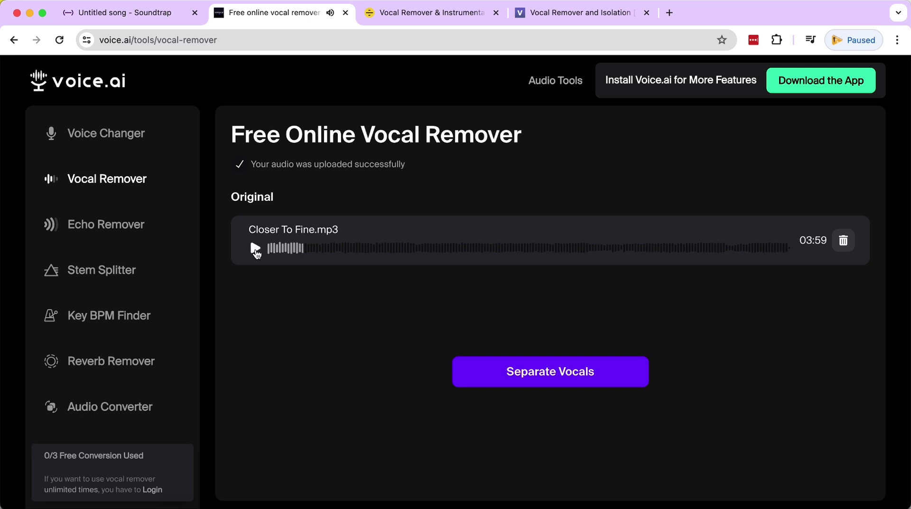
pyautogui.click(566, 381)
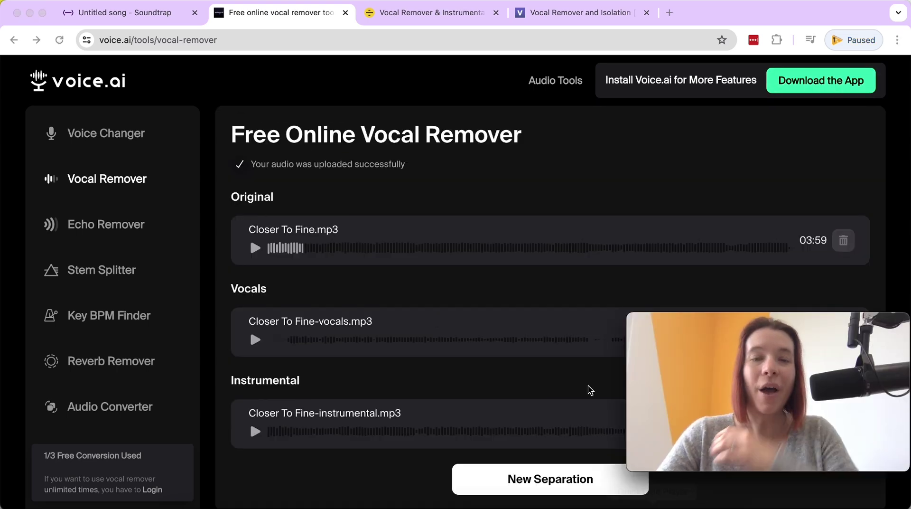
pyautogui.scroll(-2, 482, 265)
pyautogui.scroll(1, 482, 268)
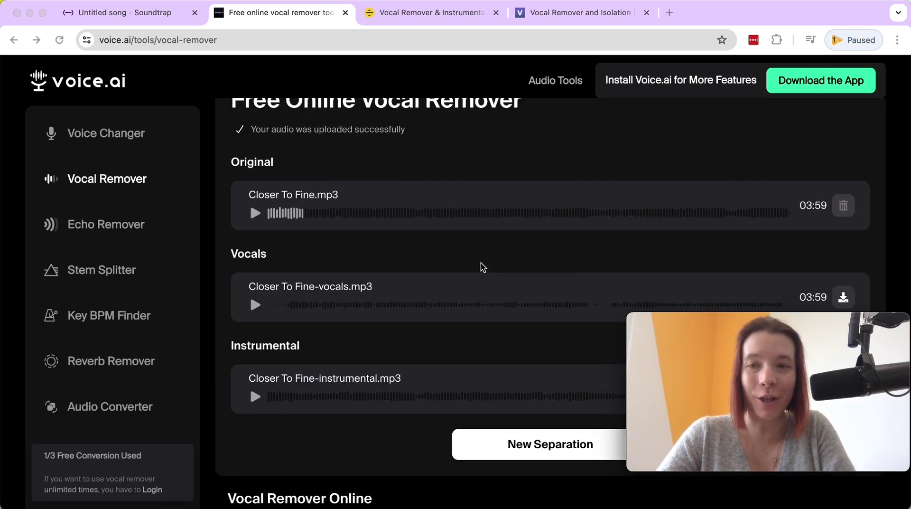
pyautogui.scroll(-3, 482, 266)
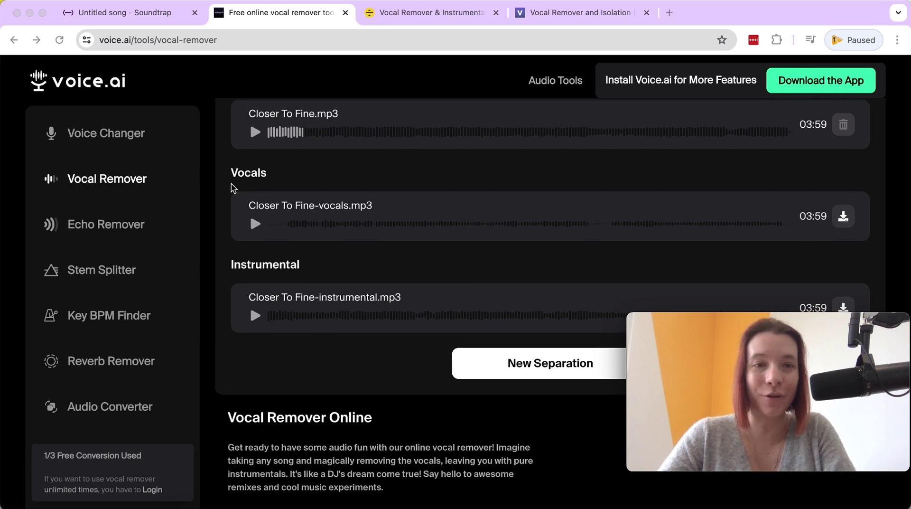
pyautogui.scroll(-2, 266, 292)
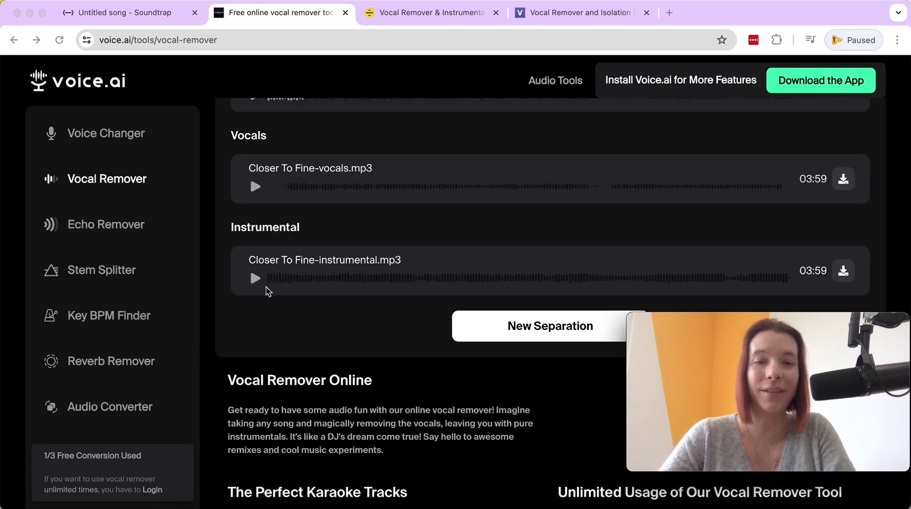
# Play the beginning of the separated Closer To Fine-vocals.mp3 track, raise the volume, and pause it
pyautogui.scroll(1, 262, 291)
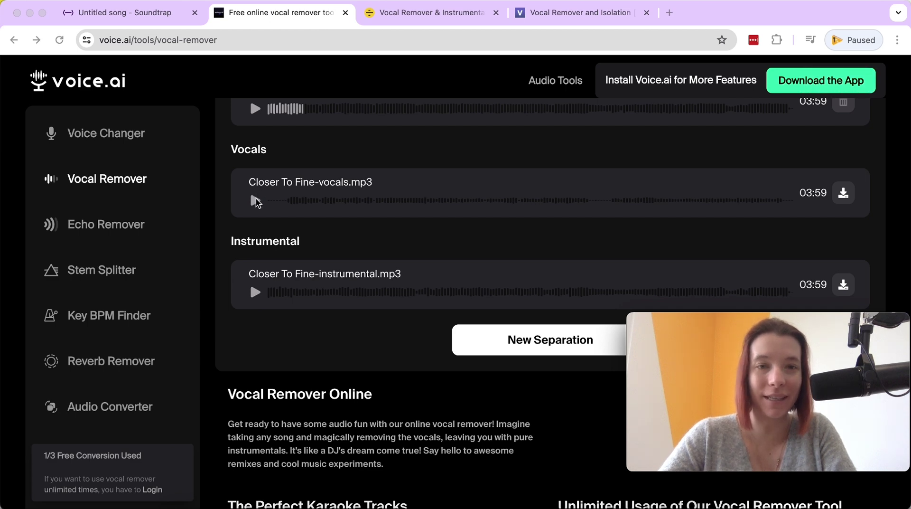
pyautogui.click(255, 201)
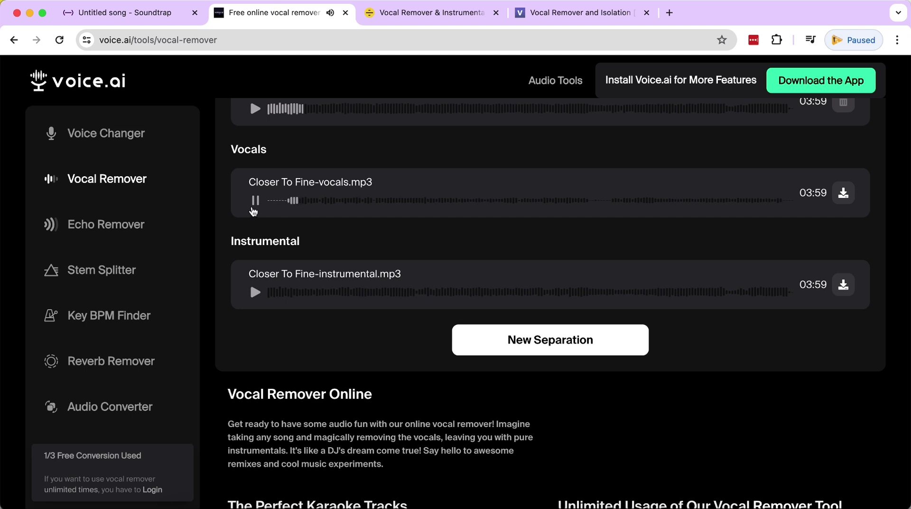
pyautogui.press('XF86AudioRaiseVolume')
pyautogui.click(255, 203)
# Play the beginning of the separated Closer To Fine-instrumental.mp3 track and pause it
pyautogui.click(255, 294)
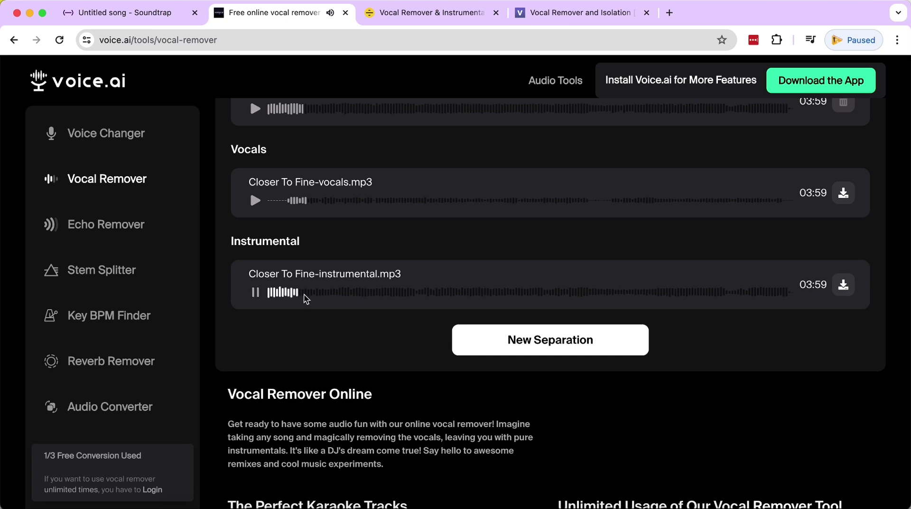
pyautogui.click(653, 504)
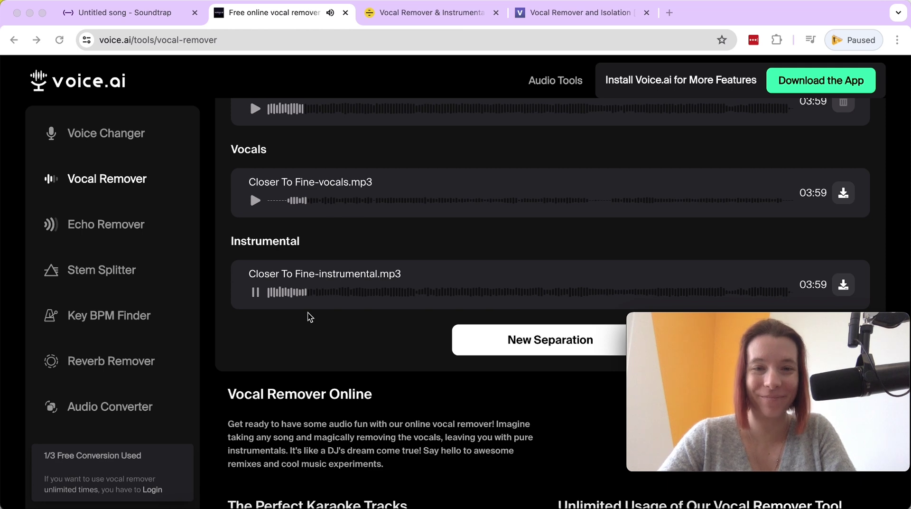
pyautogui.click(257, 293)
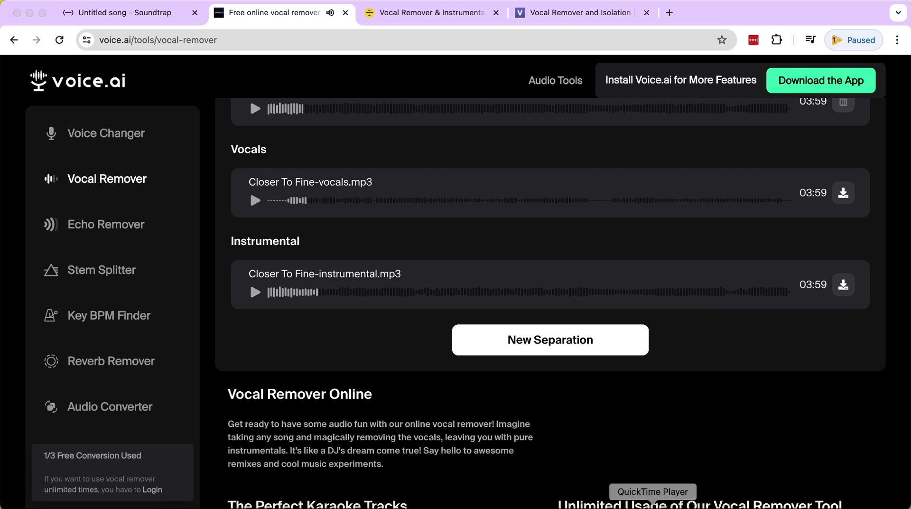
pyautogui.click(652, 506)
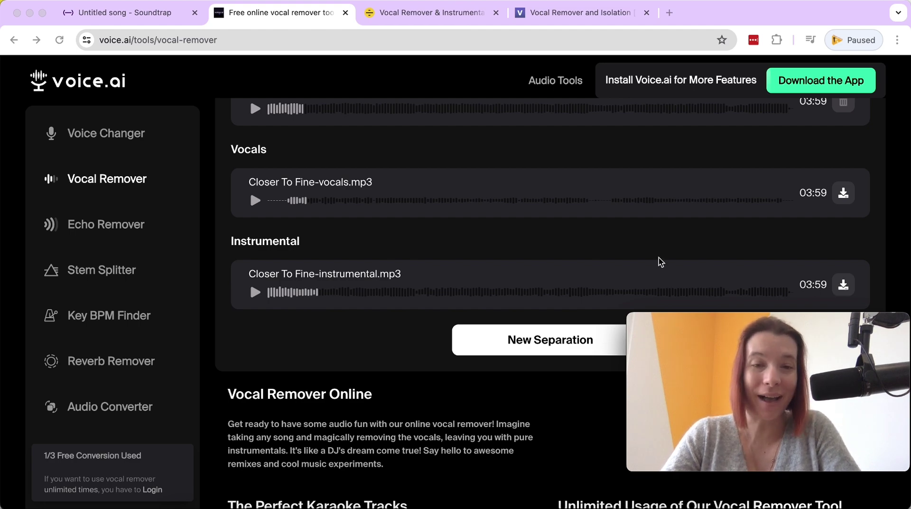
# Look through the vocal remover's information page and the list of other available audio tools
pyautogui.scroll(-5, 349, 307)
pyautogui.scroll(-5, 349, 308)
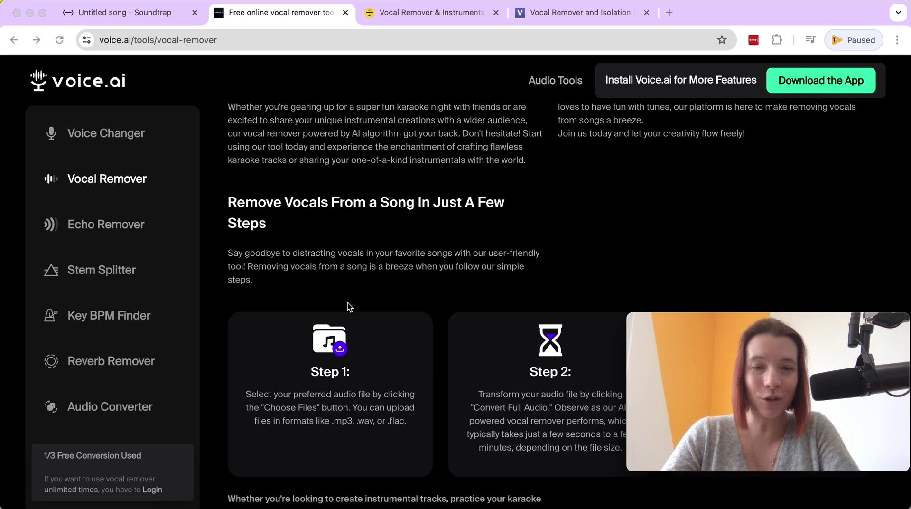
pyautogui.scroll(-9, 348, 307)
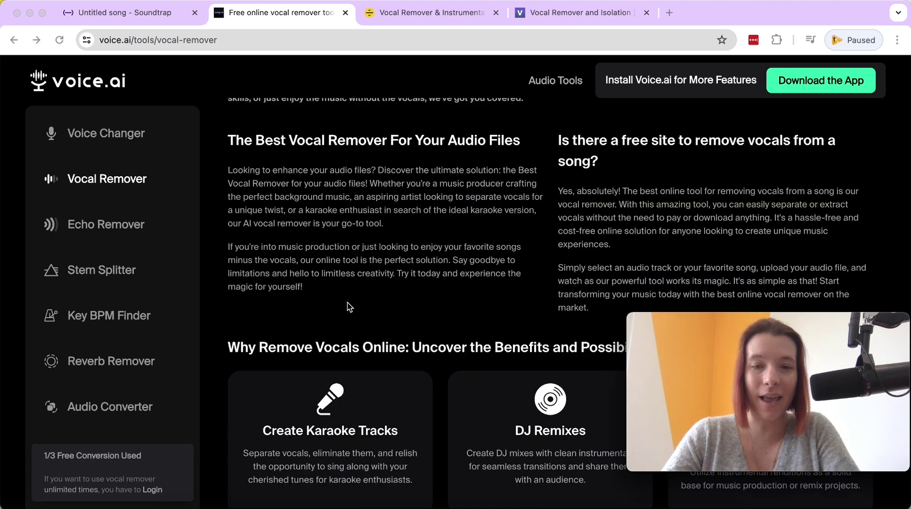
pyautogui.scroll(-7, 348, 306)
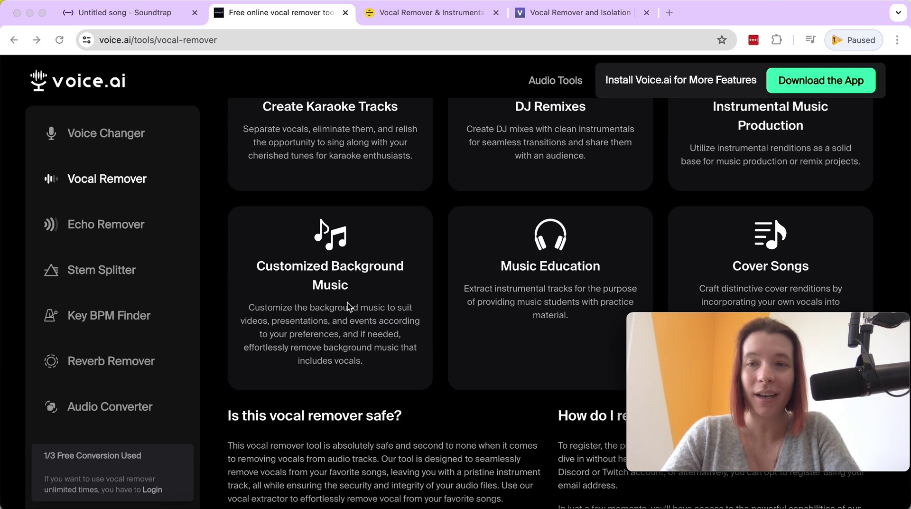
pyautogui.scroll(20, 348, 306)
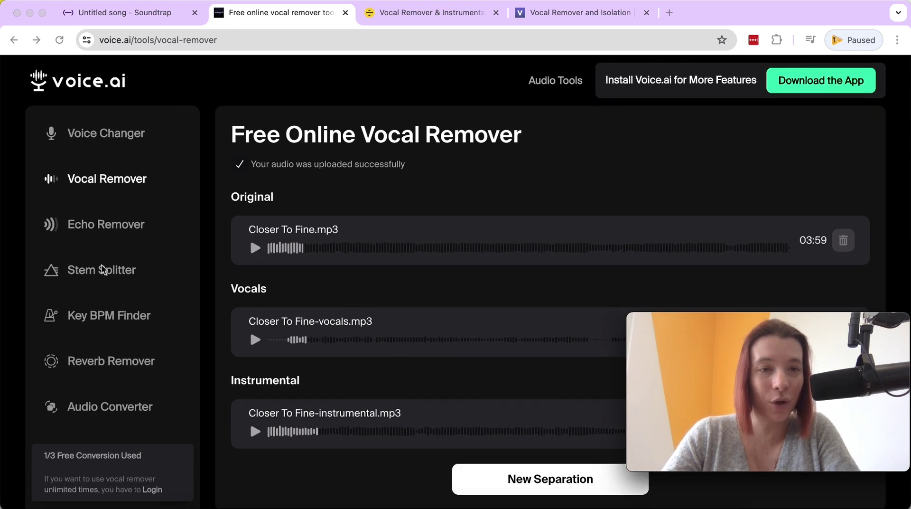
pyautogui.scroll(-1, 105, 262)
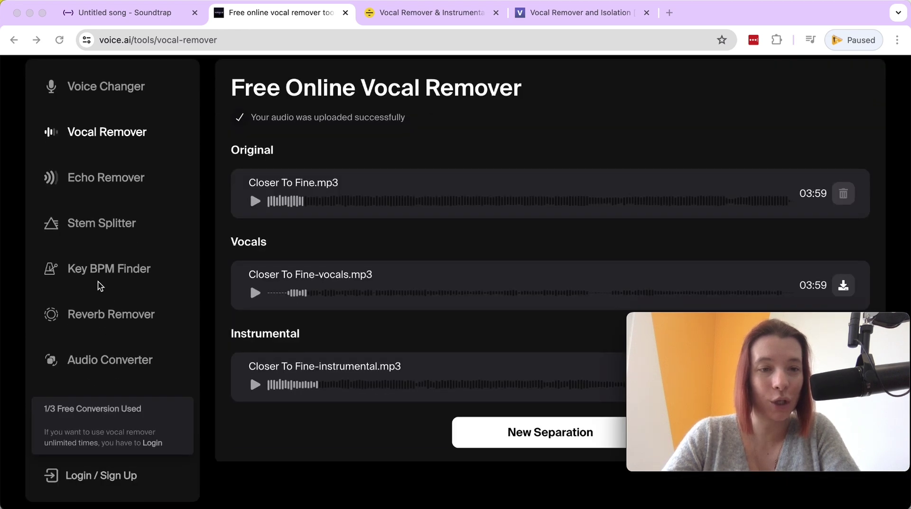
pyautogui.scroll(1, 98, 282)
# Open the Free Online Voice Changer and look over its upload, recording and voice options
pyautogui.click(98, 135)
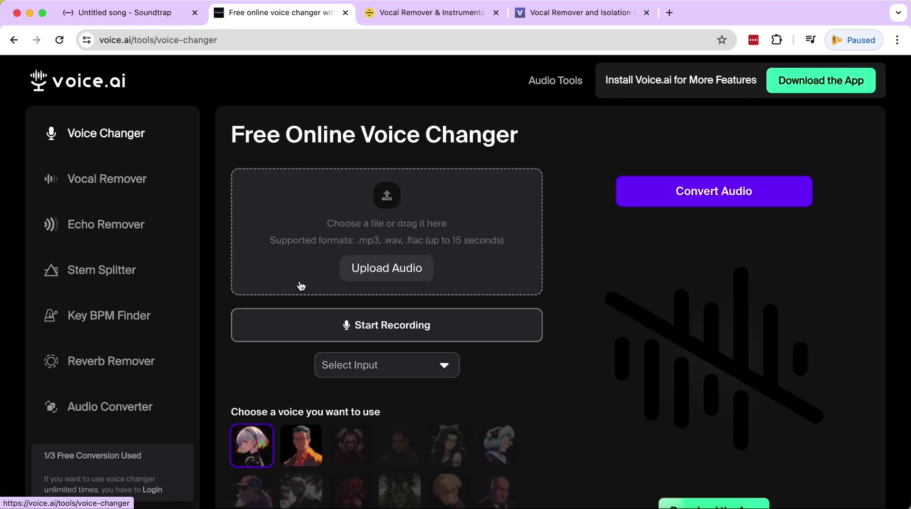
pyautogui.scroll(-7, 316, 297)
pyautogui.scroll(7, 315, 297)
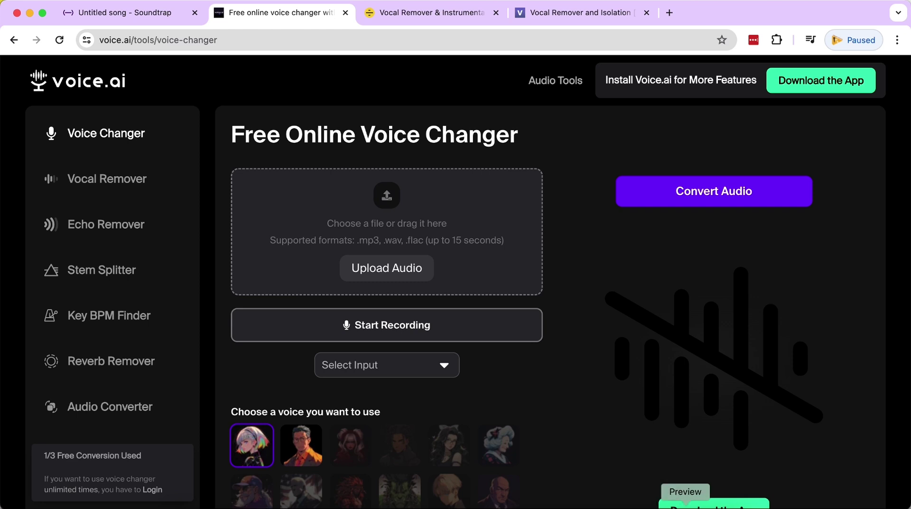
pyautogui.click(653, 506)
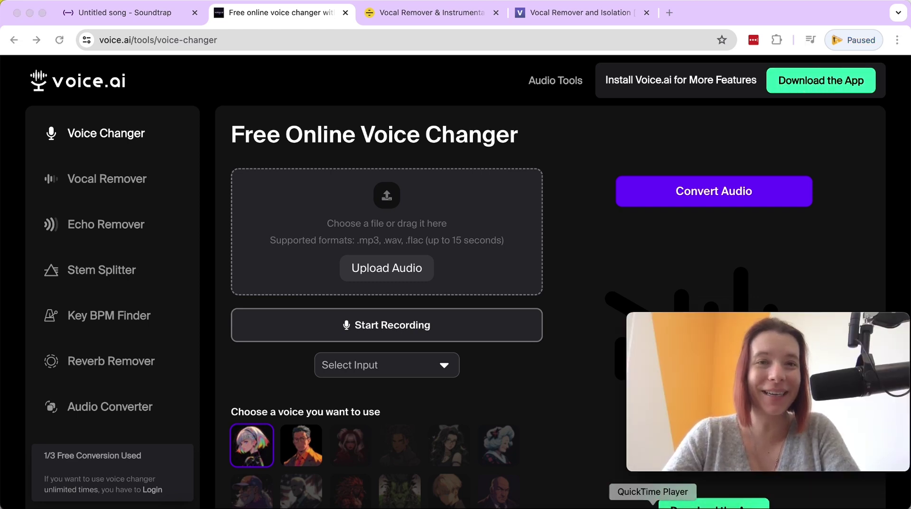
# Switch to the Soundtrap project and play the pitch-shifted Closer To Fine track from 00:18.2, pausing after a few seconds
pyautogui.click(113, 16)
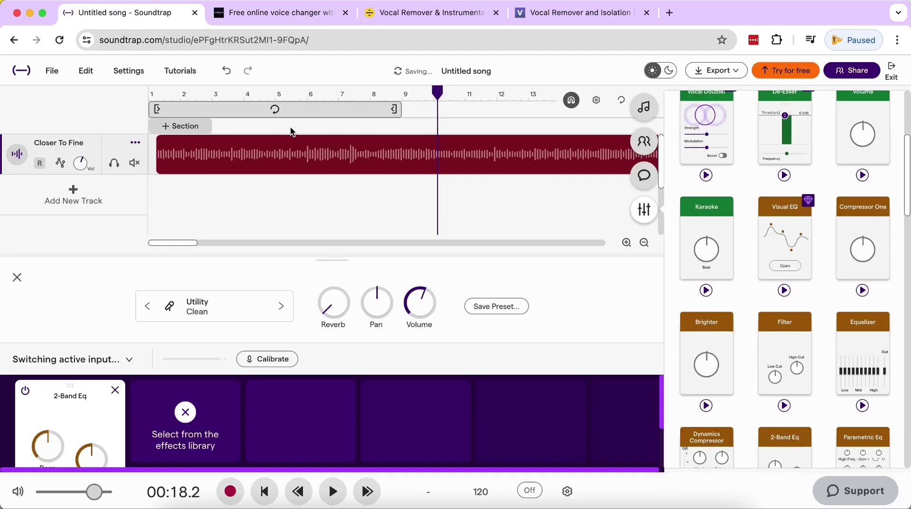
pyautogui.click(677, 494)
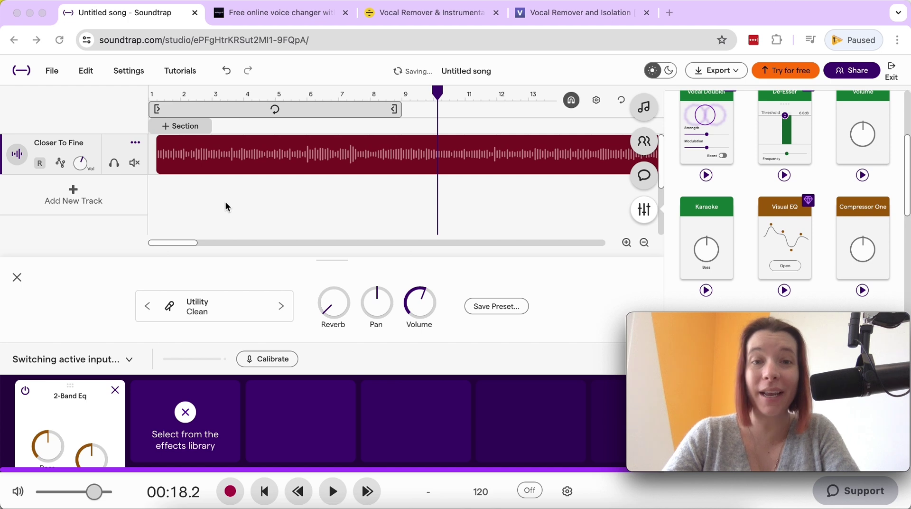
pyautogui.click(333, 498)
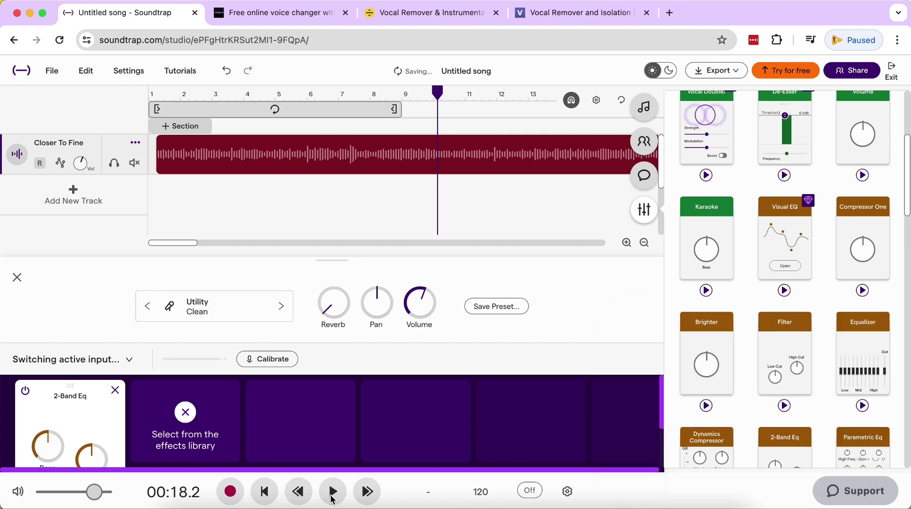
pyautogui.click(335, 497)
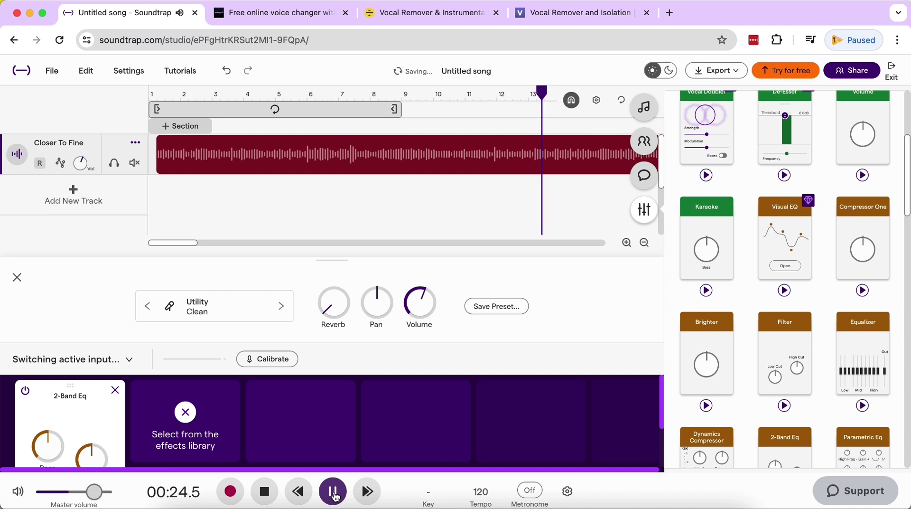
pyautogui.click(334, 492)
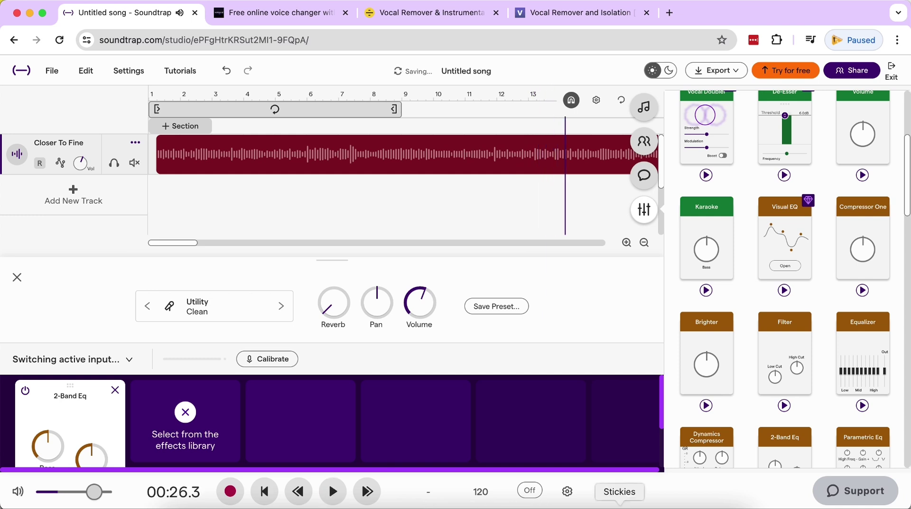
pyautogui.click(653, 504)
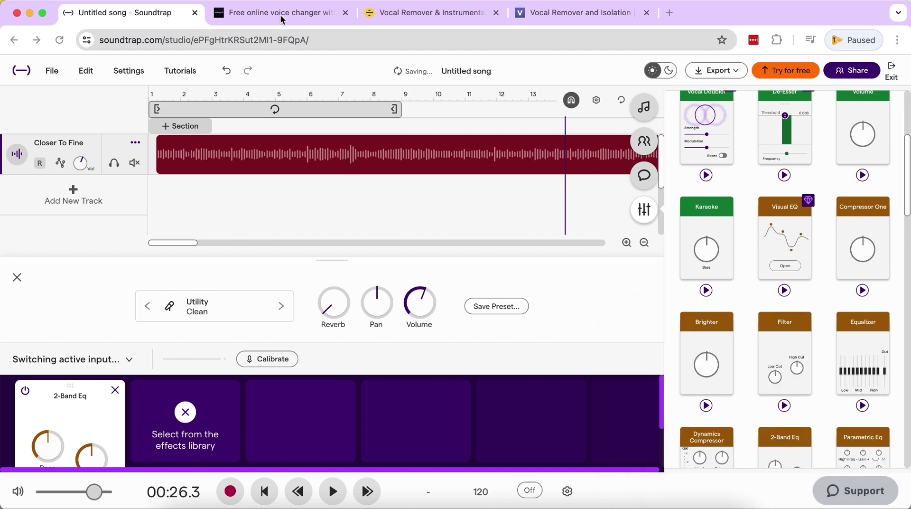
# Switch to LALAL.AI and upload Closer To Fine.mp3 from the Downloads folder to generate vocal and instrumental previews
pyautogui.click(280, 15)
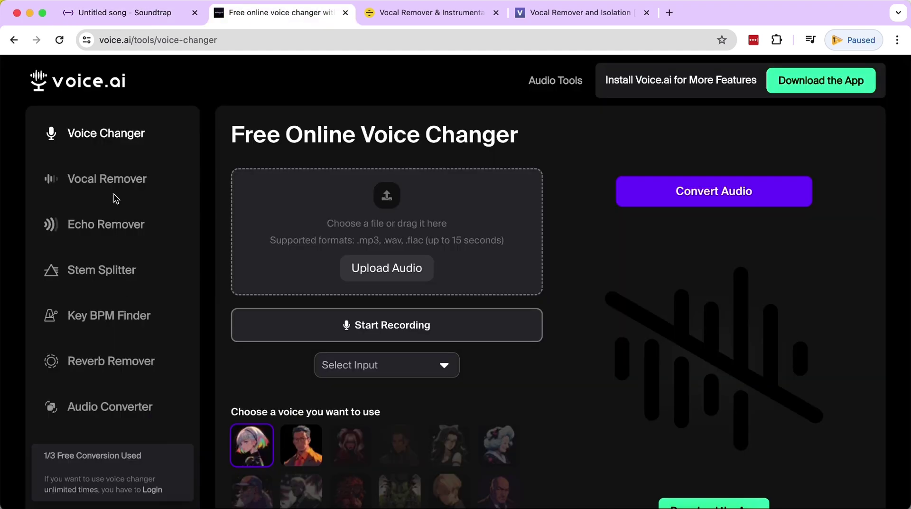
pyautogui.click(118, 15)
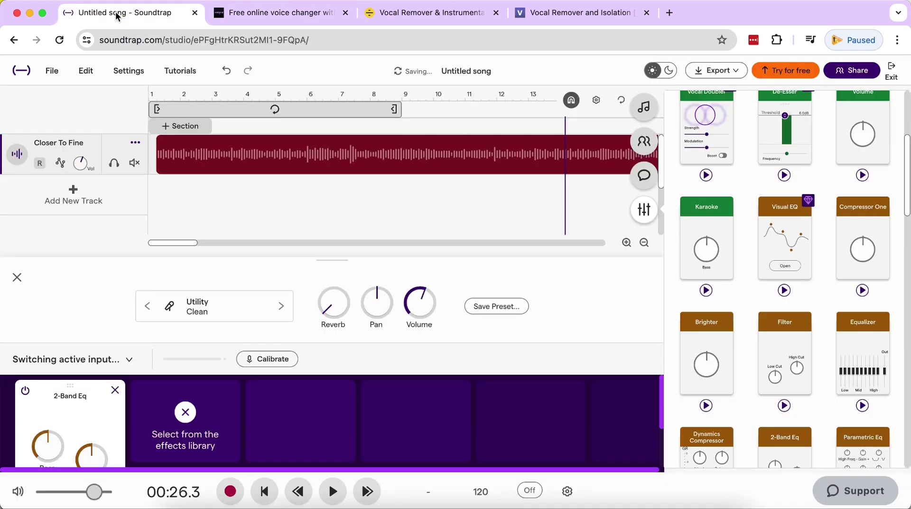
pyautogui.click(397, 14)
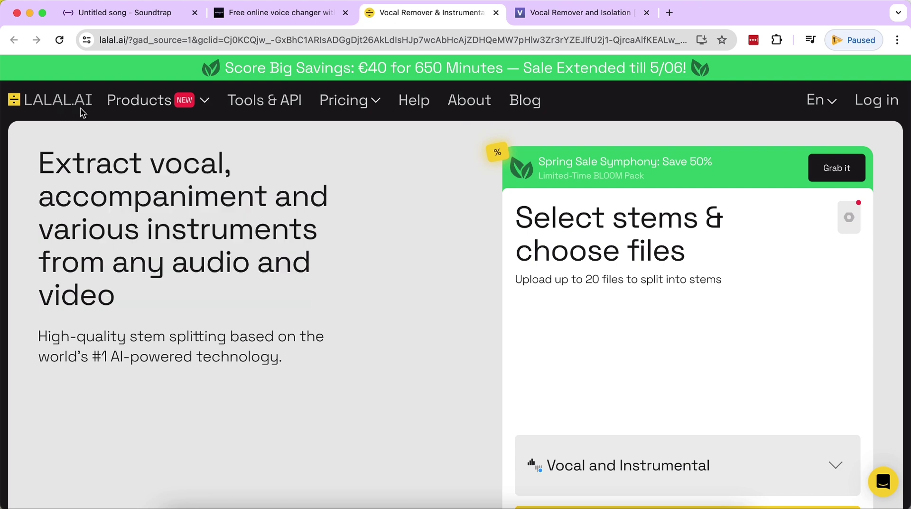
pyautogui.click(177, 508)
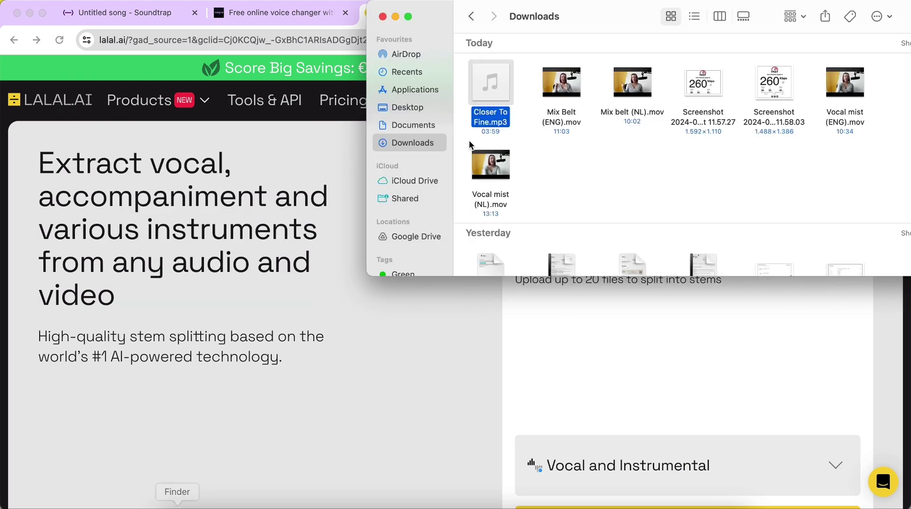
pyautogui.moveTo(478, 95); pyautogui.dragTo(588, 382)
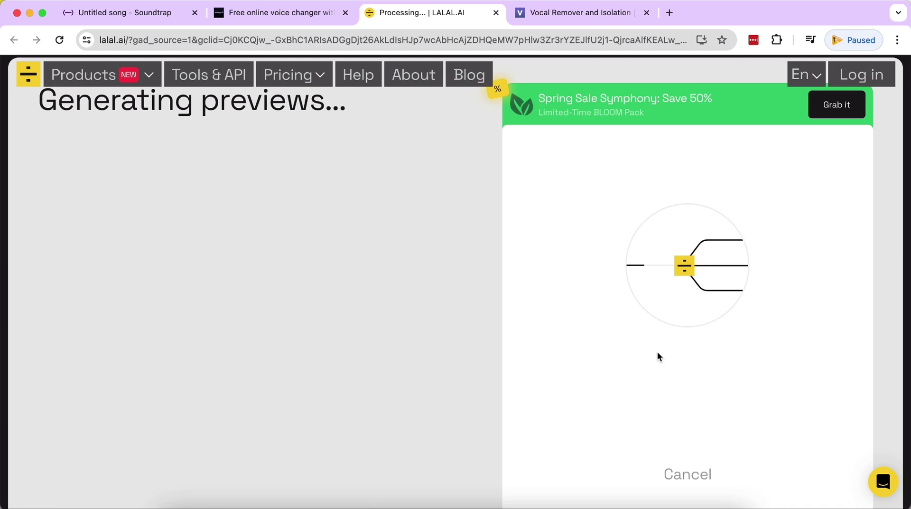
pyautogui.click(653, 506)
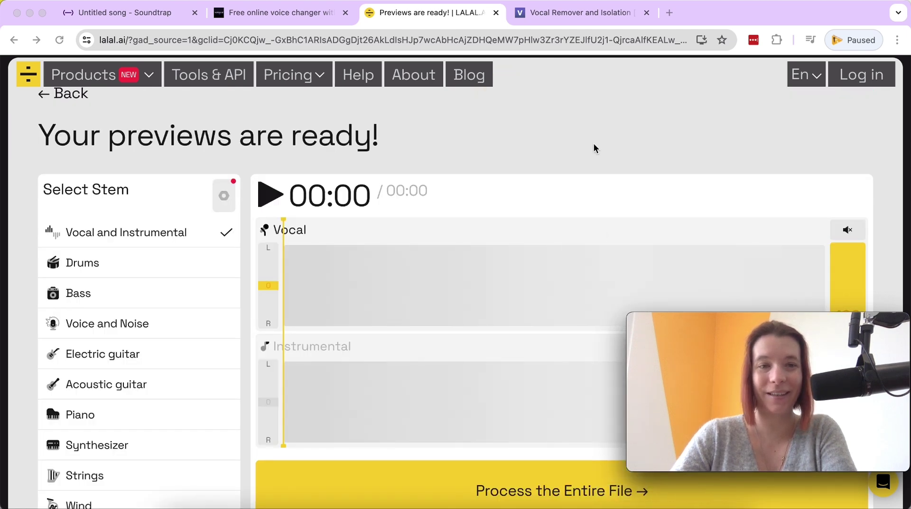
# Look over the stem previews, then play the first seconds of the Vocal stem and pause it
pyautogui.scroll(-2, 594, 143)
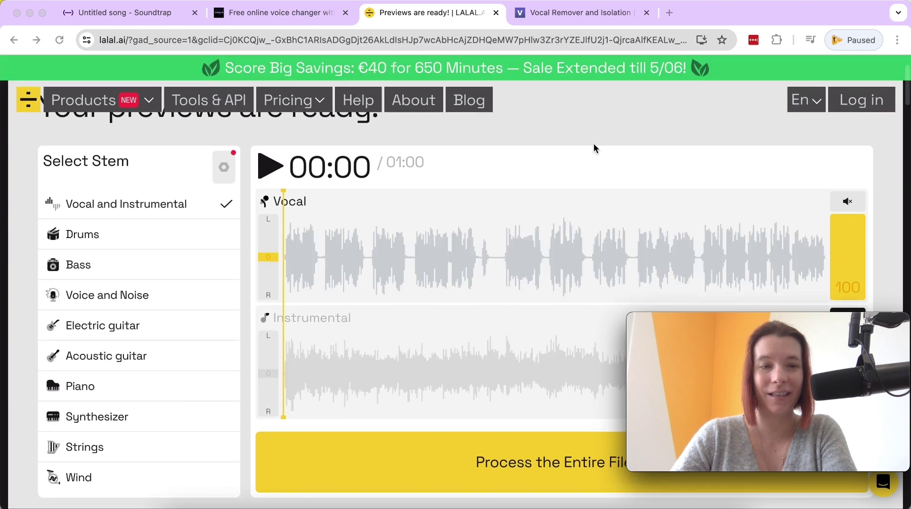
pyautogui.scroll(1, 594, 143)
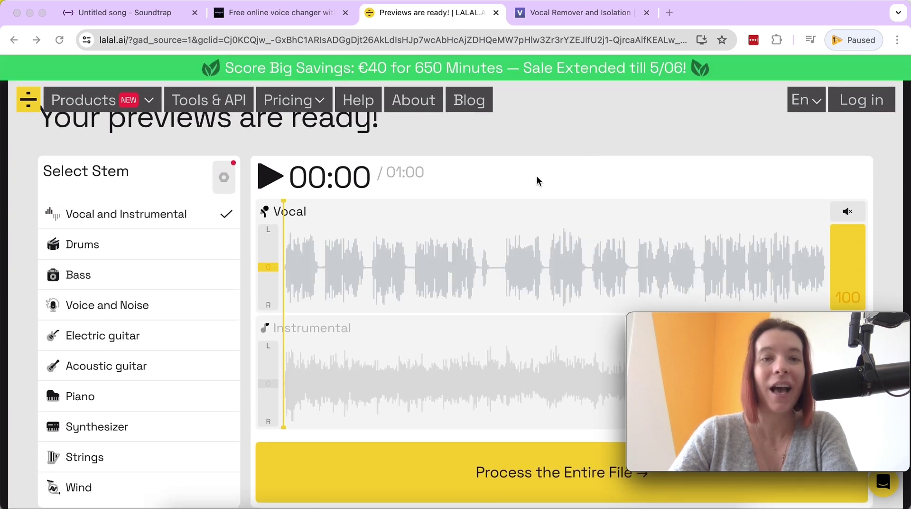
pyautogui.scroll(1, 547, 155)
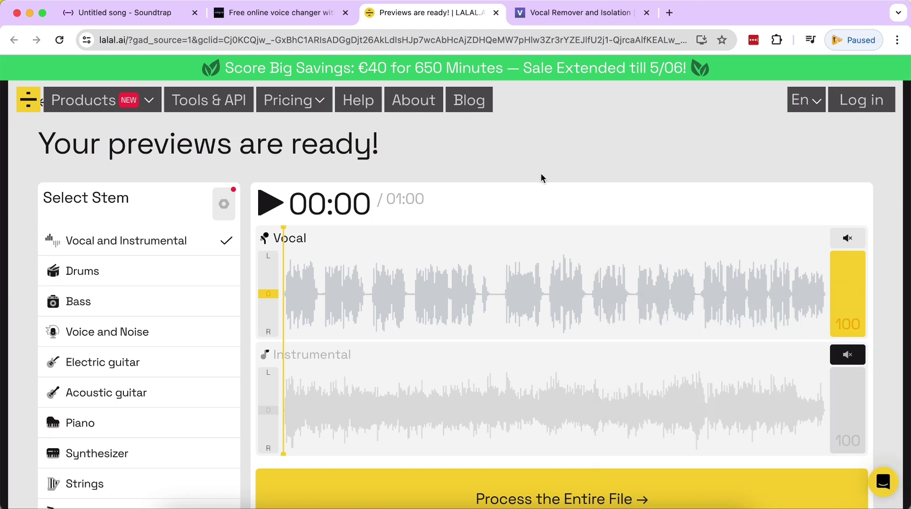
pyautogui.scroll(-2, 541, 173)
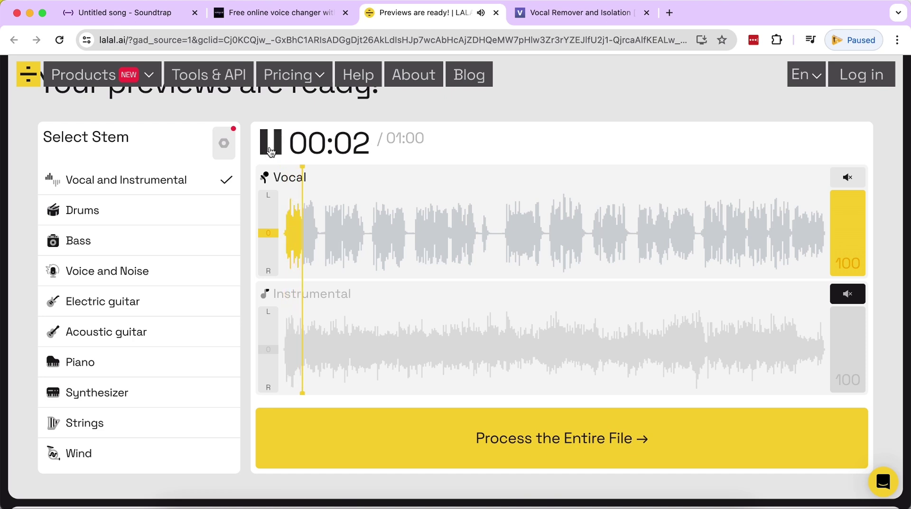
pyautogui.click(271, 143)
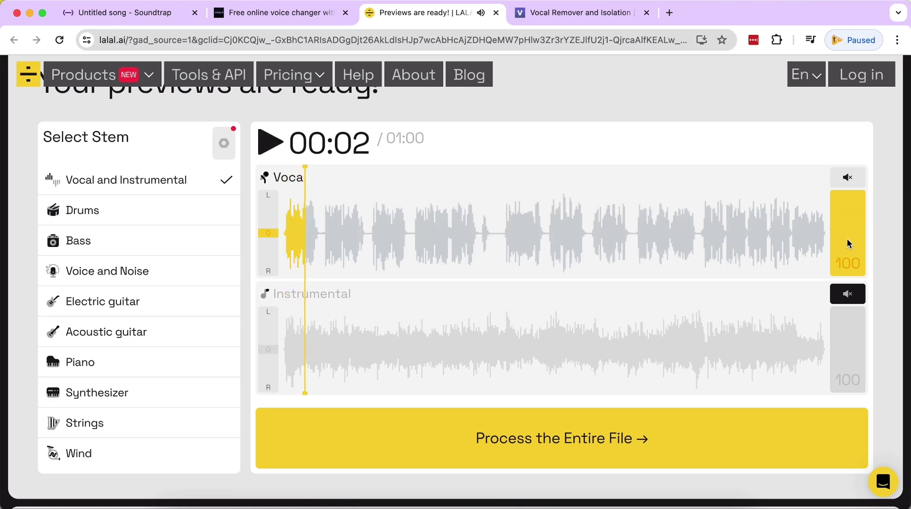
# Move the preview to 00:13, then set the Vocal stem's volume to 0 and unmute the Instrumental stem
pyautogui.click(400, 362)
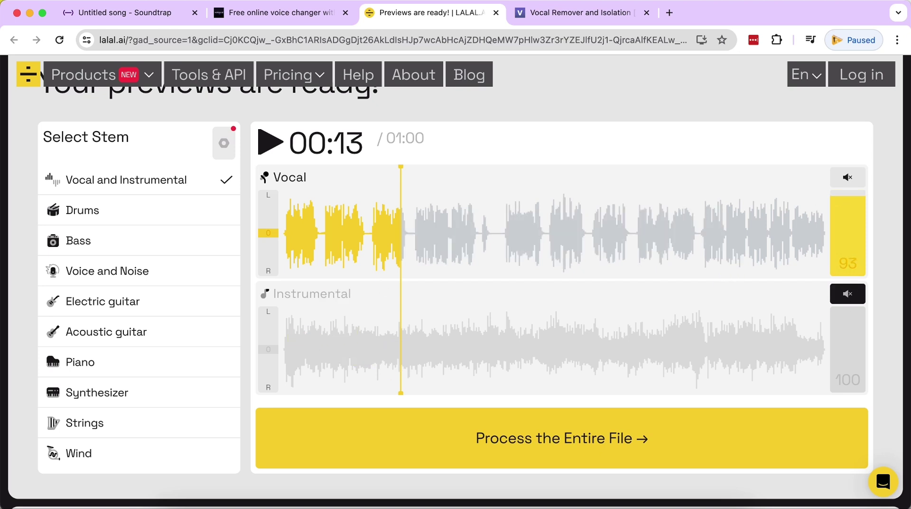
pyautogui.moveTo(846, 196); pyautogui.dragTo(847, 278)
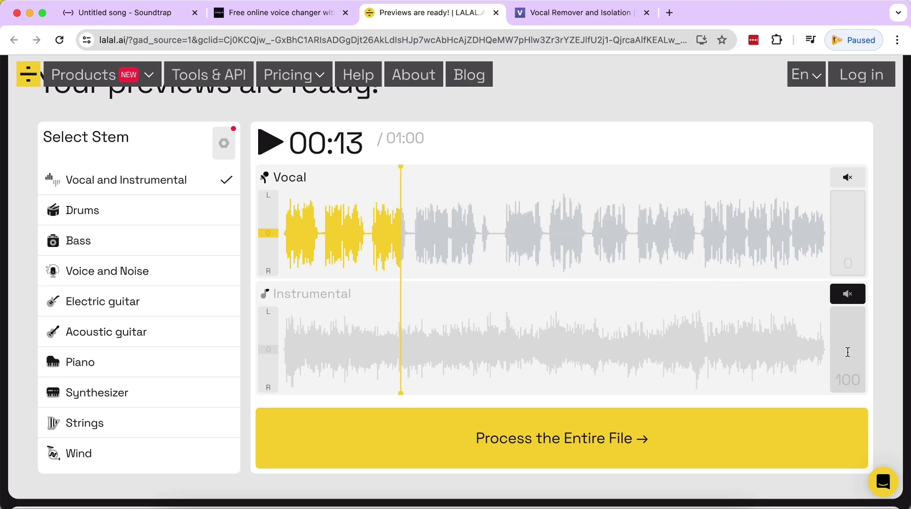
pyautogui.click(851, 296)
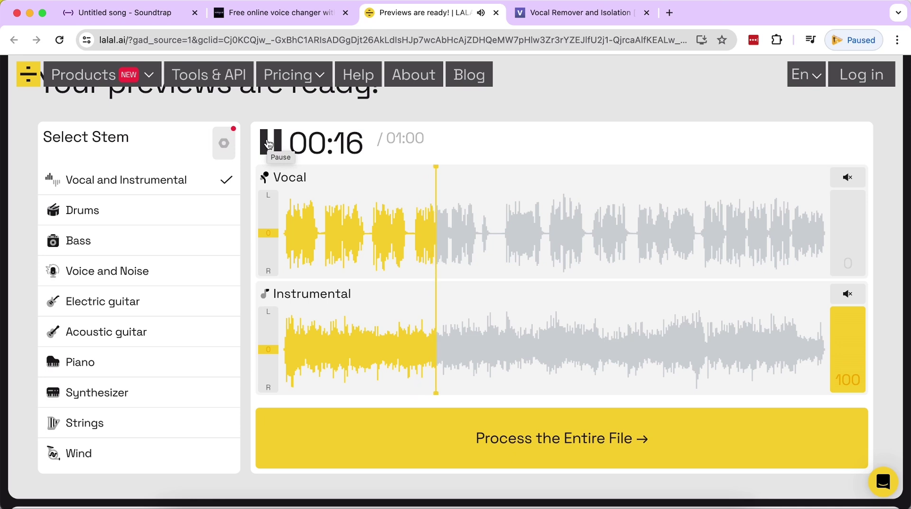
# Listen to the Instrumental stem preview from 00:13 and pause it after about ten seconds
pyautogui.click(653, 506)
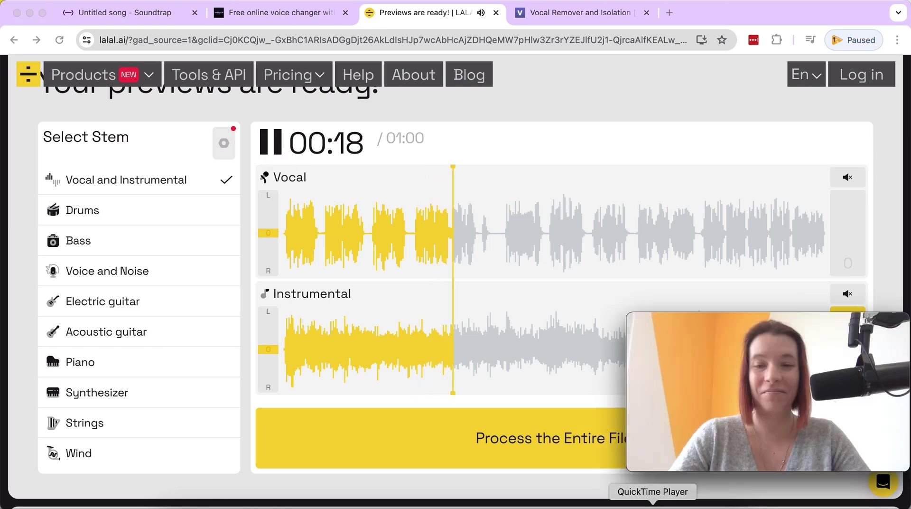
pyautogui.click(279, 148)
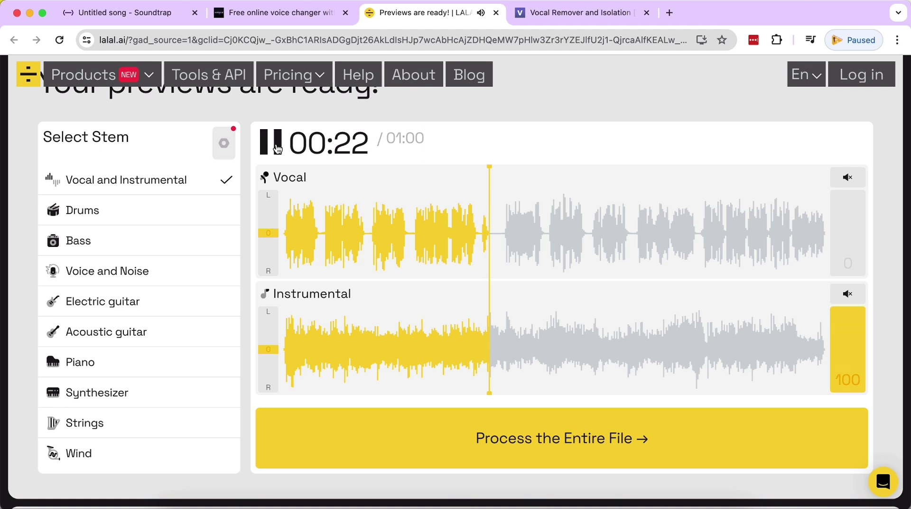
pyautogui.click(279, 149)
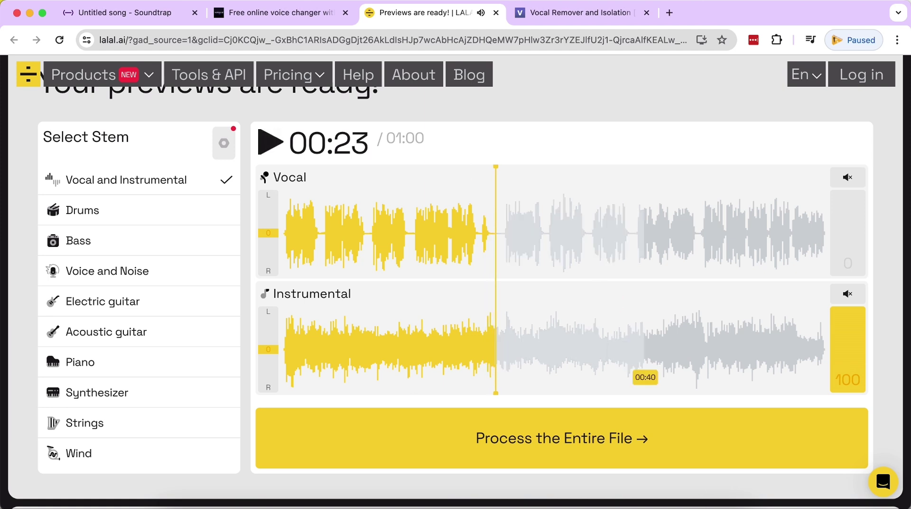
pyautogui.click(654, 505)
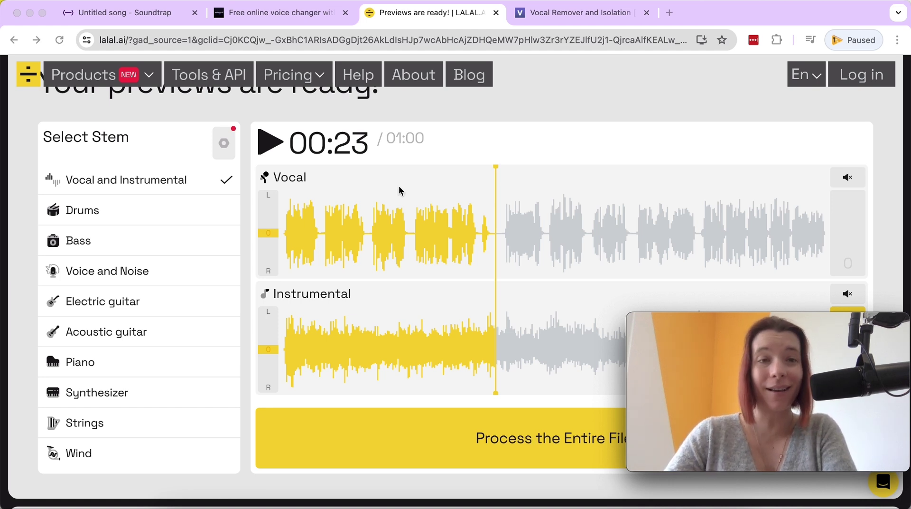
# Switch to vocalremover.org and upload the Closer To Fine song, searching the Downloads folder for "closer"
pyautogui.click(585, 9)
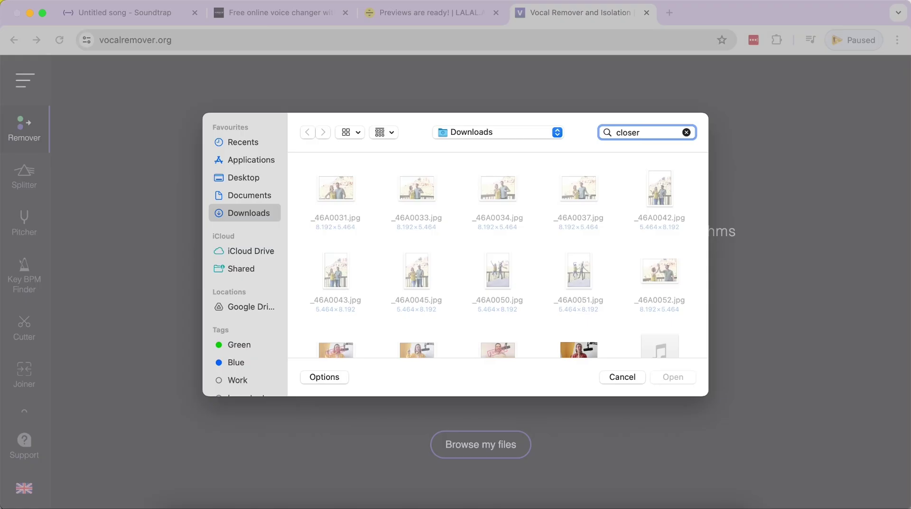
pyautogui.click(334, 239)
pyautogui.doubleClick(334, 238)
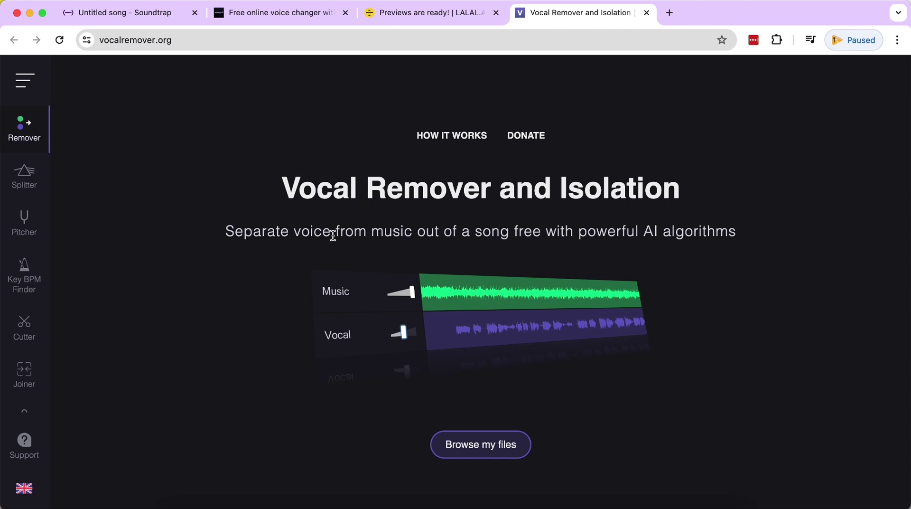